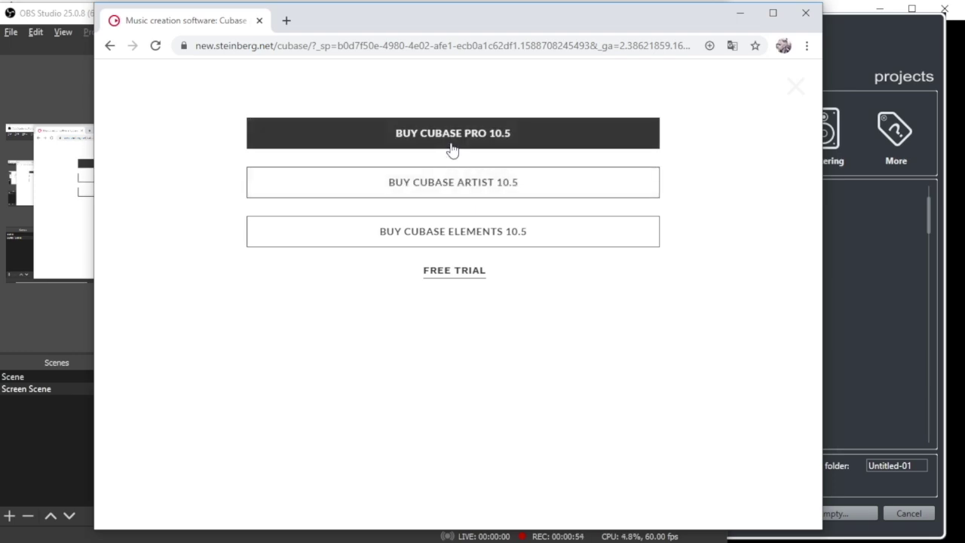
- Open the purchase page for Cubase Artist 10.5 and highlight its USB-eLicenser requirement
{"action": "left_click", "coordinate": [452, 189]}
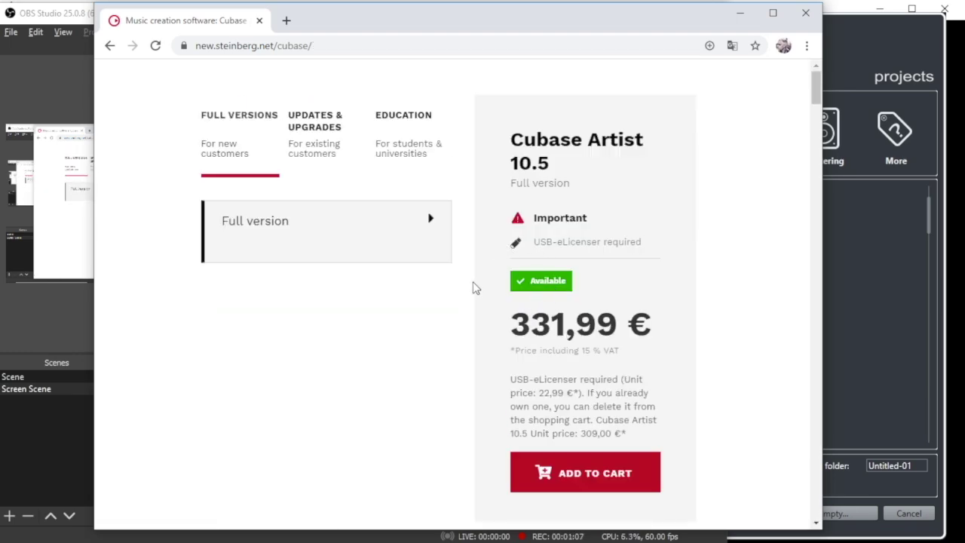
{"action": "scroll", "coordinate": [474, 287], "scroll_direction": "down", "scroll_amount": 1}
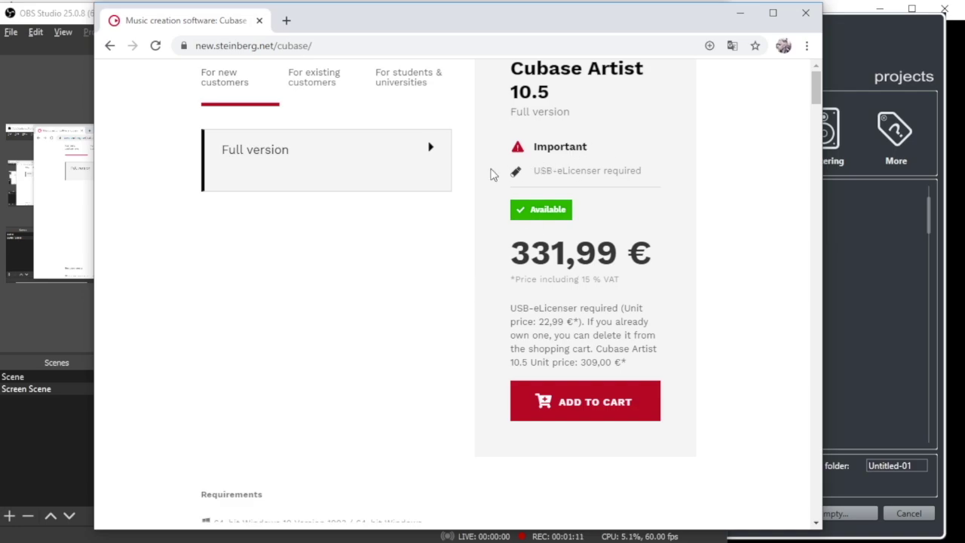
{"action": "mouse_move", "coordinate": [515, 175]}
{"action": "left_mouse_down"}
{"action": "mouse_move", "coordinate": [626, 168]}
{"action": "mouse_move", "coordinate": [639, 184]}
{"action": "left_mouse_up"}
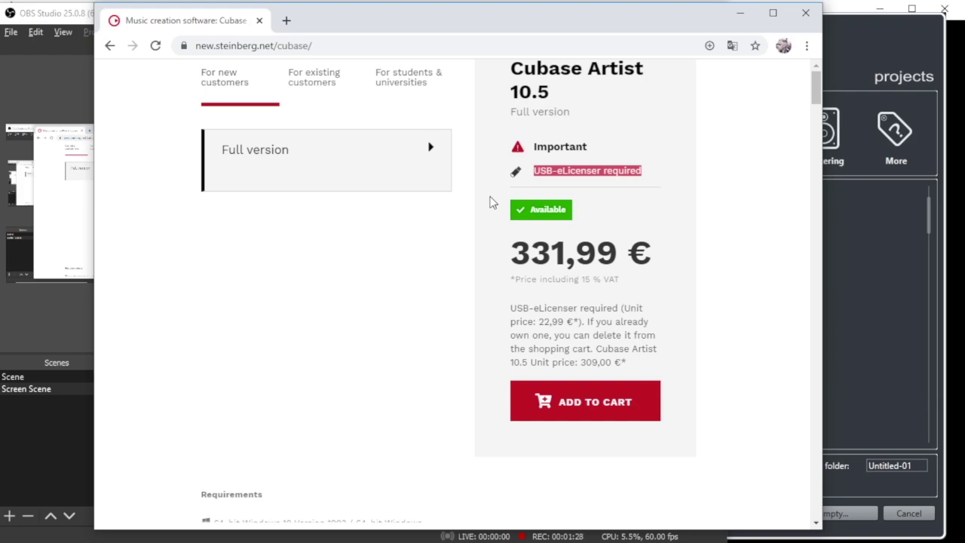
- Switch to Cubase and create a project from the Empty template in the More category, prompting for its location
{"action": "left_click", "coordinate": [886, 43]}
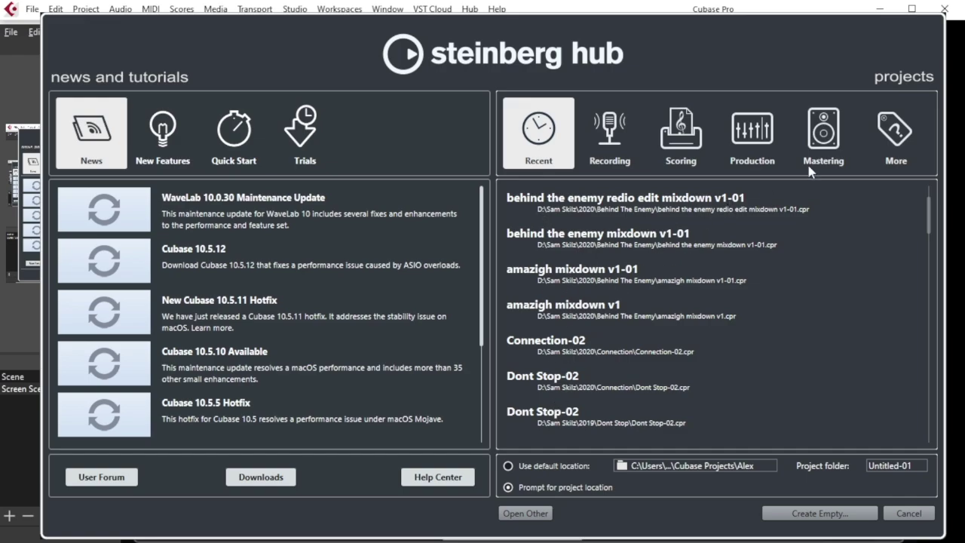
{"action": "left_click", "coordinate": [896, 155]}
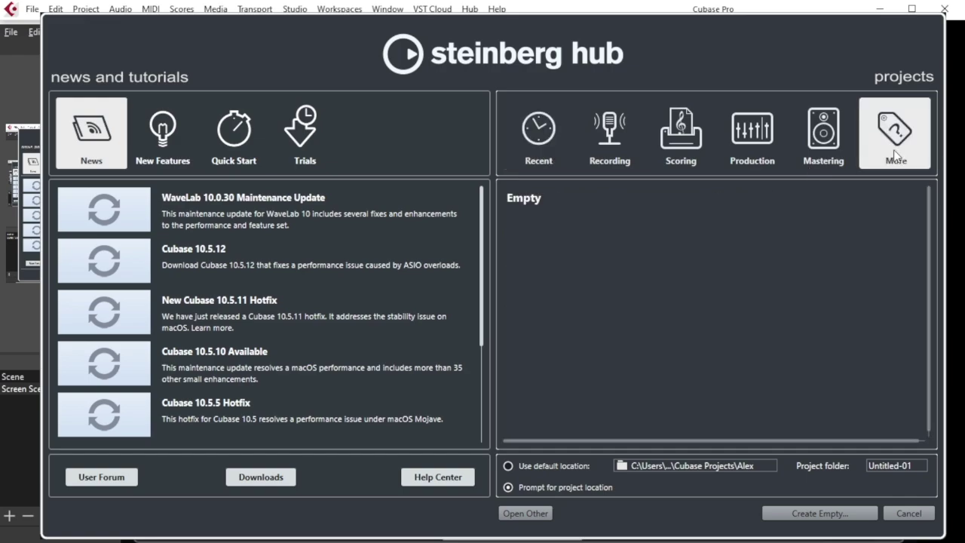
{"action": "left_click", "coordinate": [531, 202]}
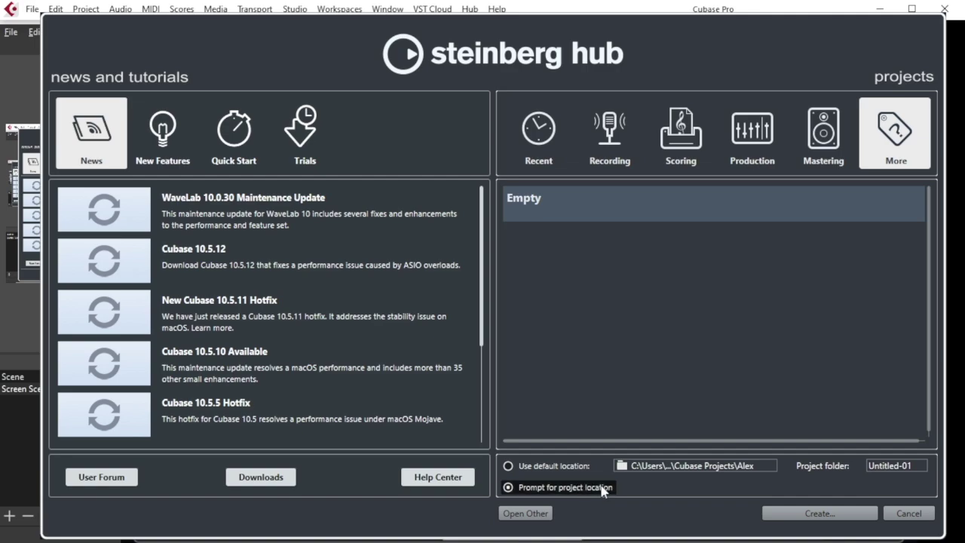
{"action": "left_click", "coordinate": [807, 515]}
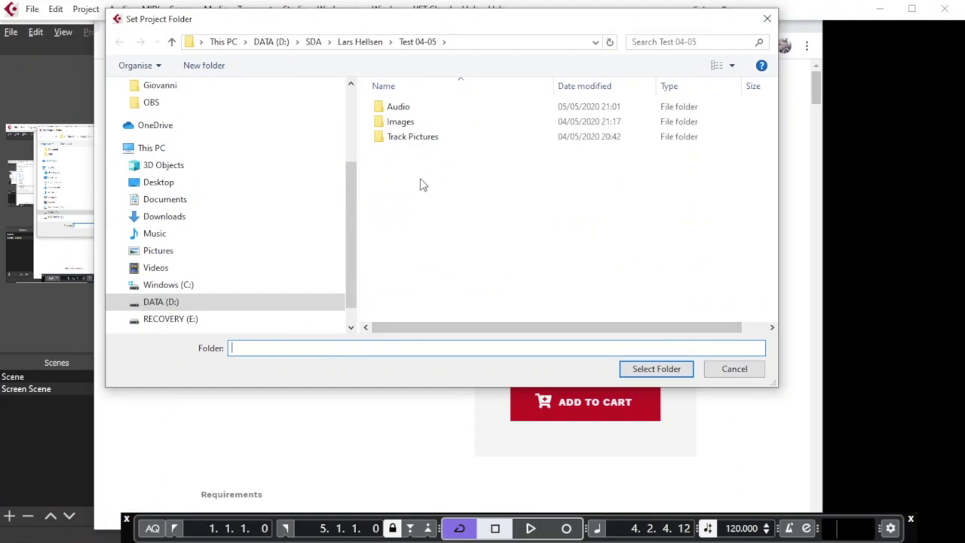
- Set the project folder to "test project" inside the SDA folder on the DATA (D:) drive
{"action": "left_click", "coordinate": [313, 43]}
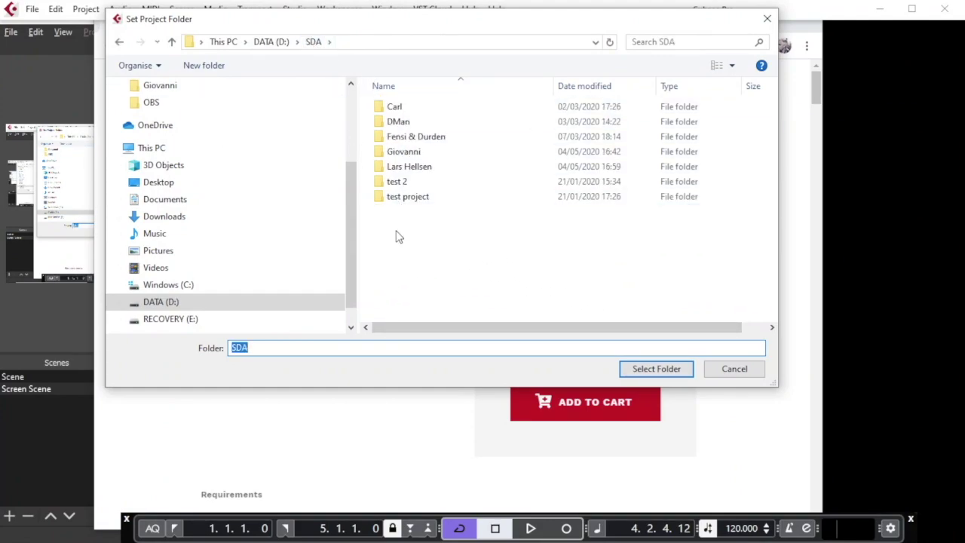
{"action": "left_click", "coordinate": [389, 201]}
{"action": "double_click", "coordinate": [389, 201]}
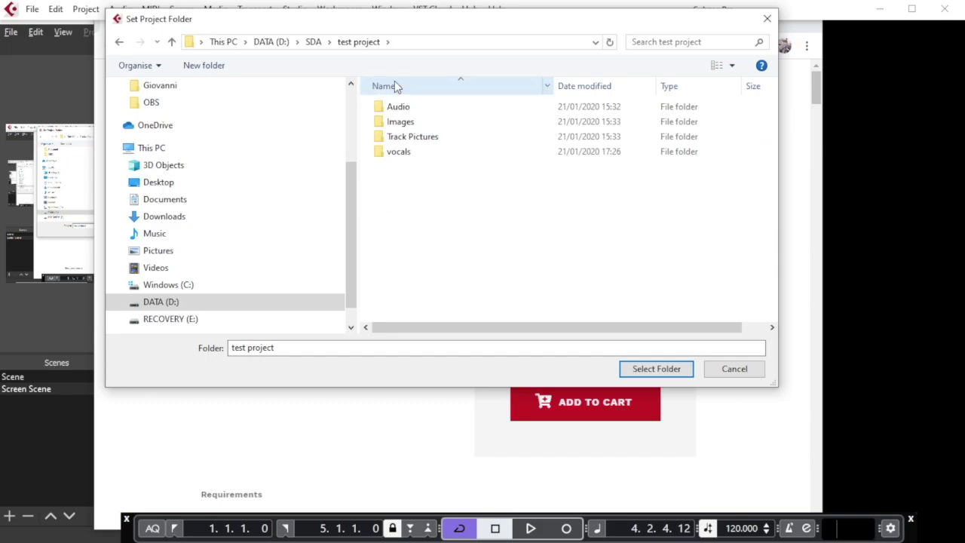
{"action": "left_click", "coordinate": [656, 369]}
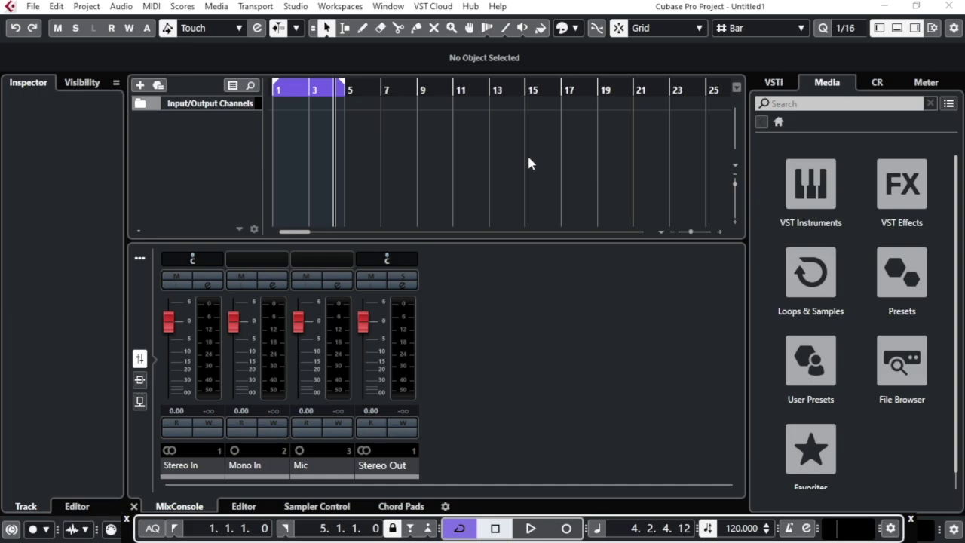
- Examine the available ASIO drivers for the VST Audio System in Studio Setup, keeping the Voicemeeter Virtual ASIO driver
{"action": "left_click", "coordinate": [296, 7]}
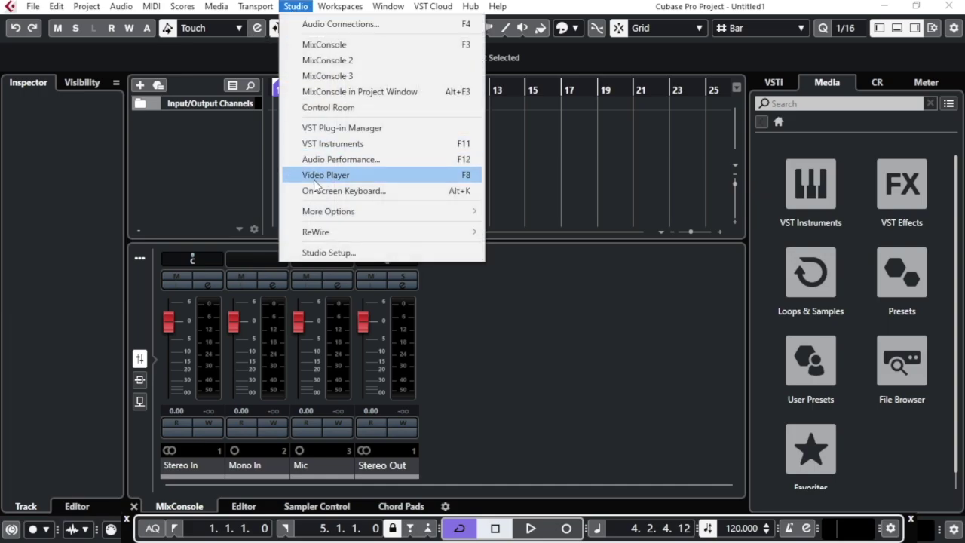
{"action": "left_click", "coordinate": [324, 253]}
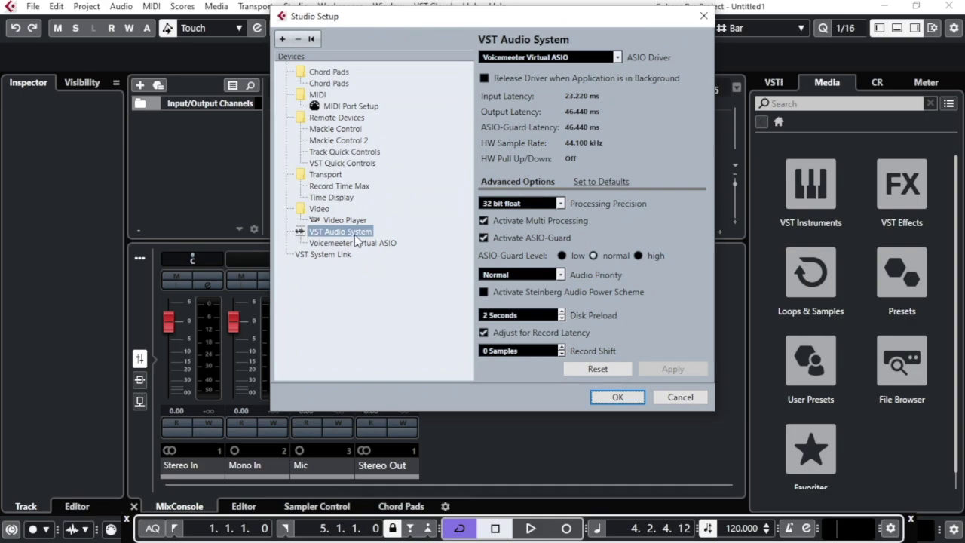
{"action": "left_click", "coordinate": [535, 61]}
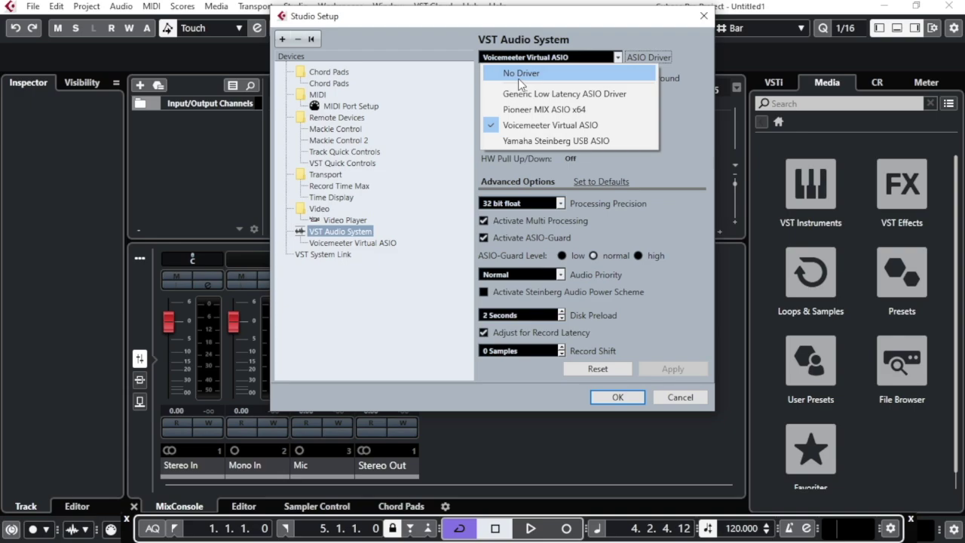
{"action": "left_click", "coordinate": [578, 24]}
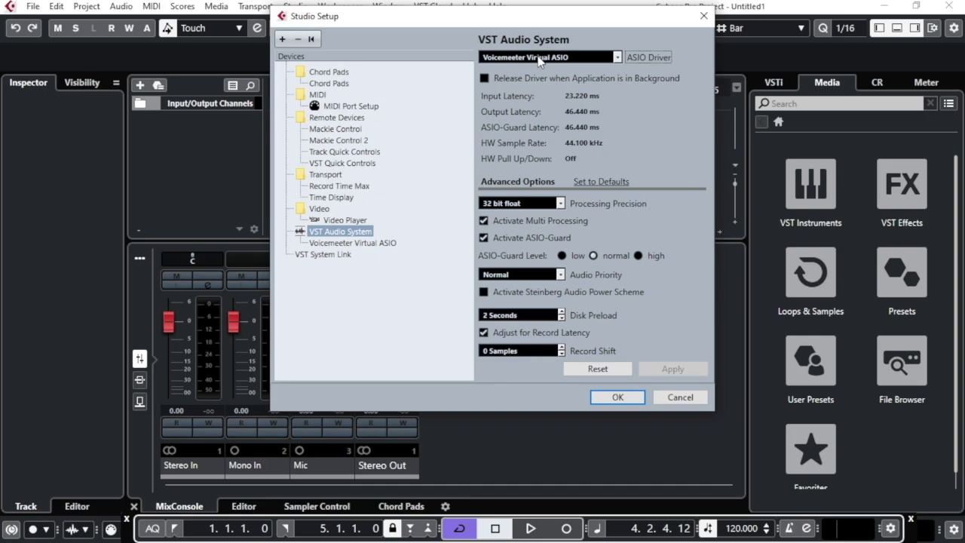
{"action": "left_click", "coordinate": [613, 397]}
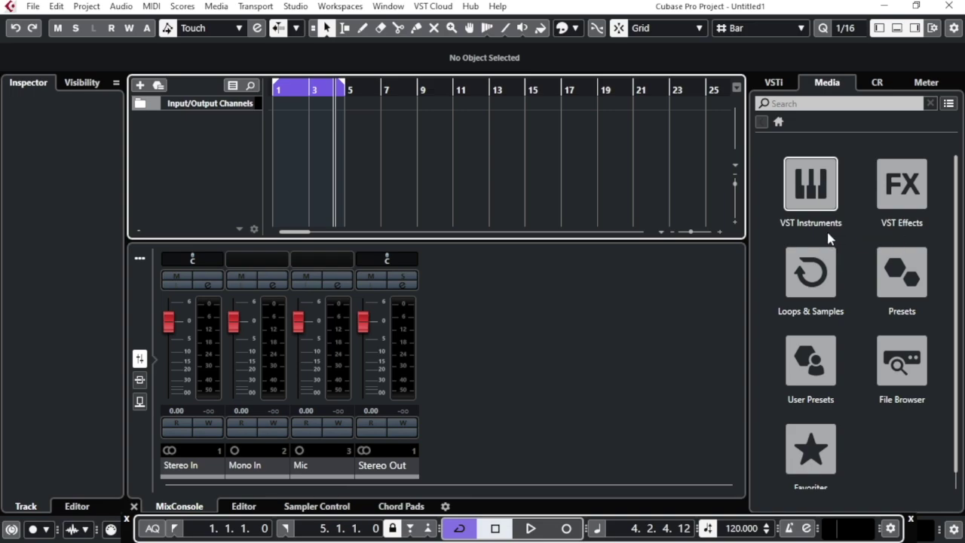
- Browse the Loops & Samples media and open the AM SignatureDrums content set
{"action": "left_click", "coordinate": [817, 271]}
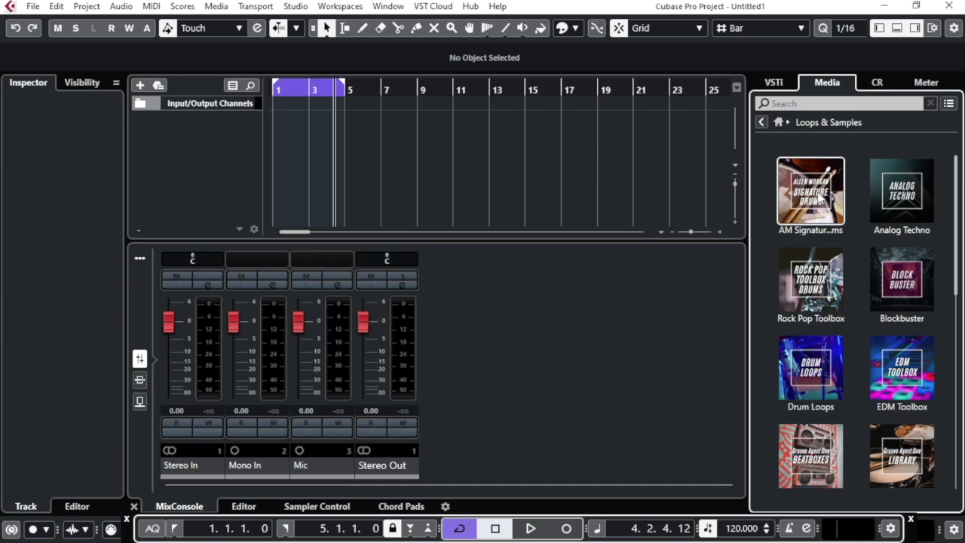
{"action": "left_click_drag", "start_coordinate": [957, 203], "coordinate": [945, 144]}
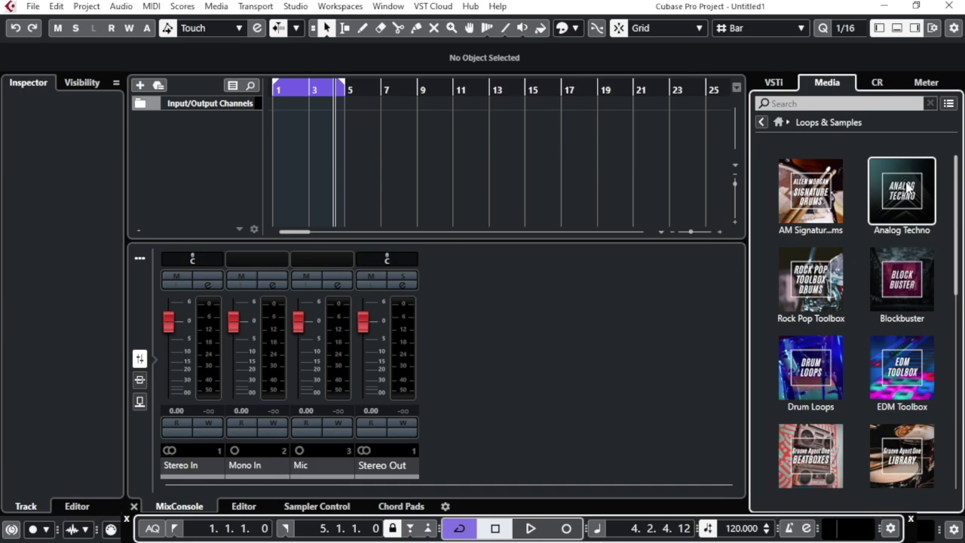
{"action": "left_click", "coordinate": [812, 212]}
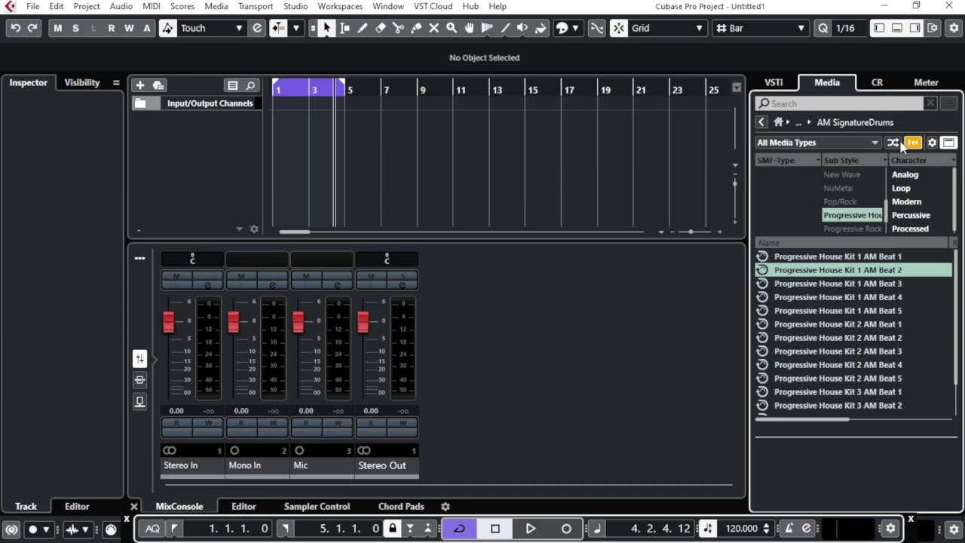
- Filter the AM SignatureDrums results to show only MIDI loops and MIDI files
{"action": "left_click", "coordinate": [781, 144]}
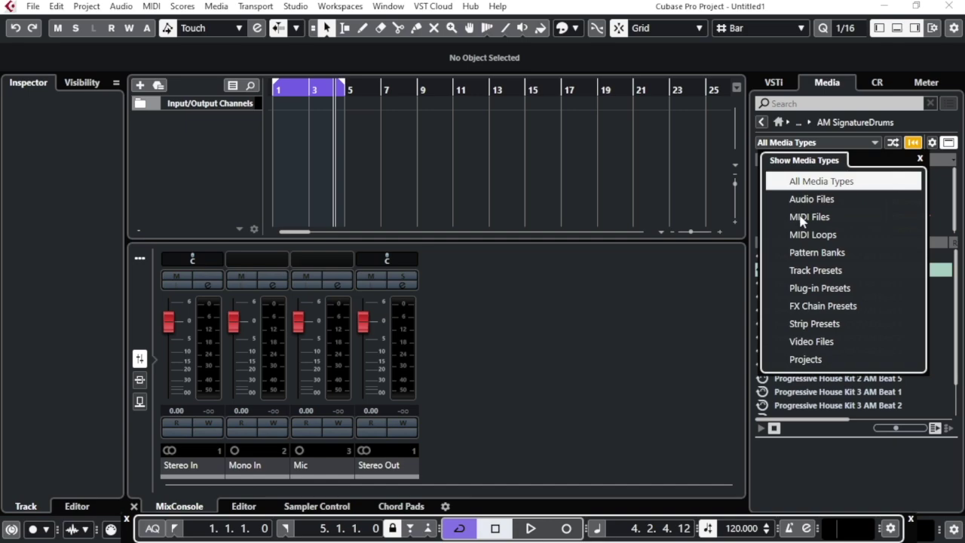
{"action": "left_click", "coordinate": [803, 235]}
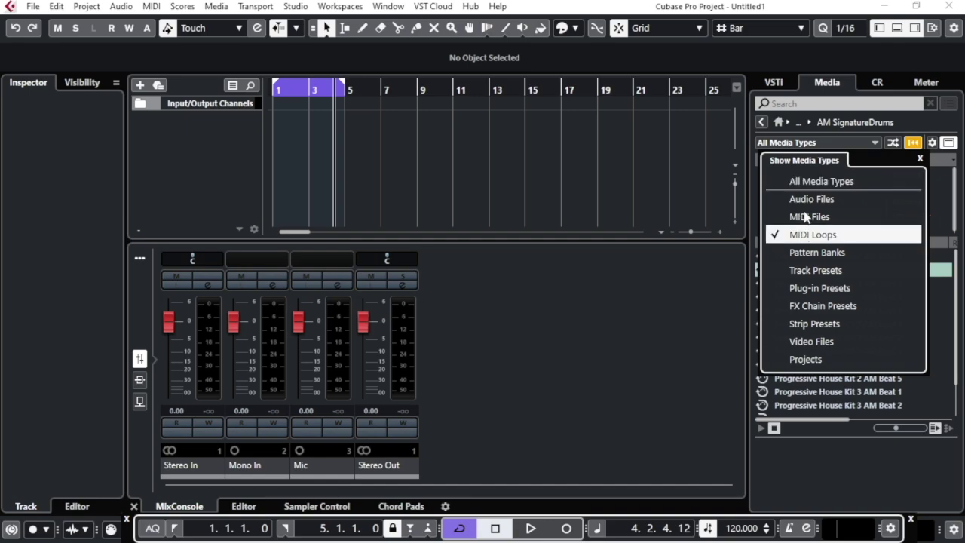
{"action": "left_click", "coordinate": [803, 219]}
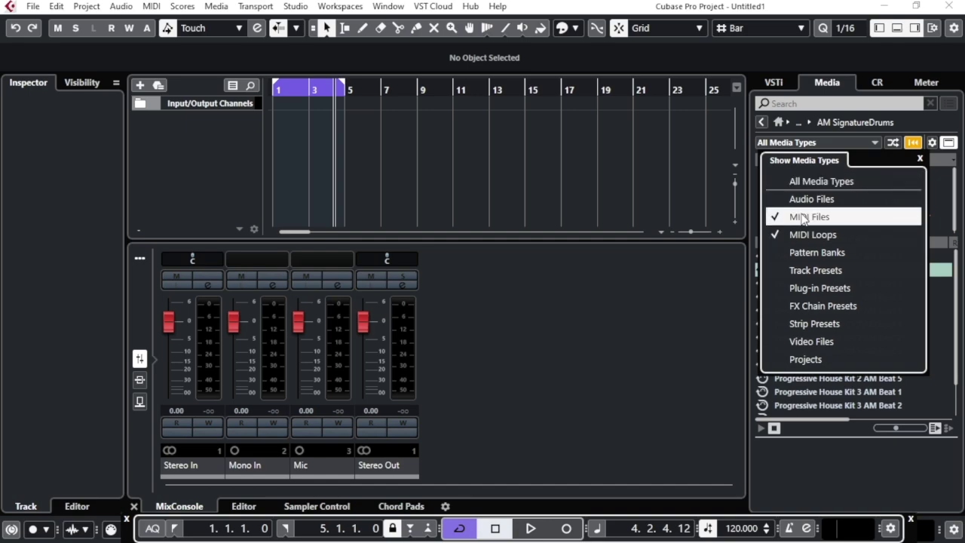
{"action": "left_click", "coordinate": [829, 142]}
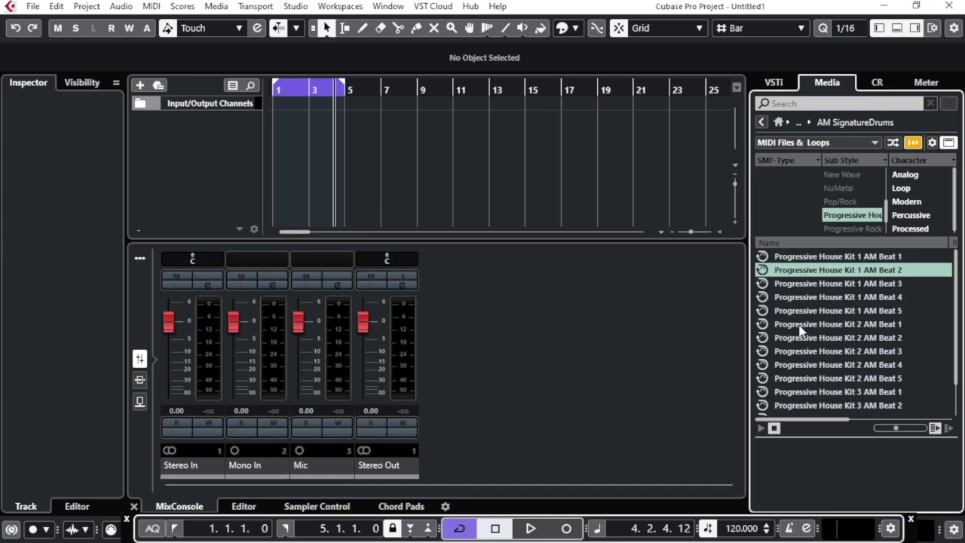
- Preview Progressive House Kit 1 AM Beats 3, 4 and 5, raising the preview level slightly
{"action": "left_click", "coordinate": [794, 285]}
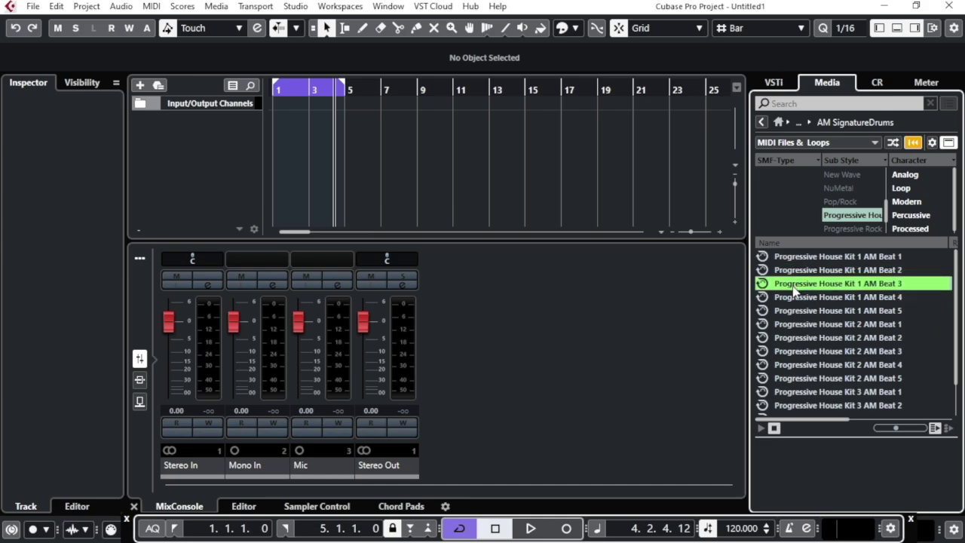
{"action": "left_click", "coordinate": [761, 428]}
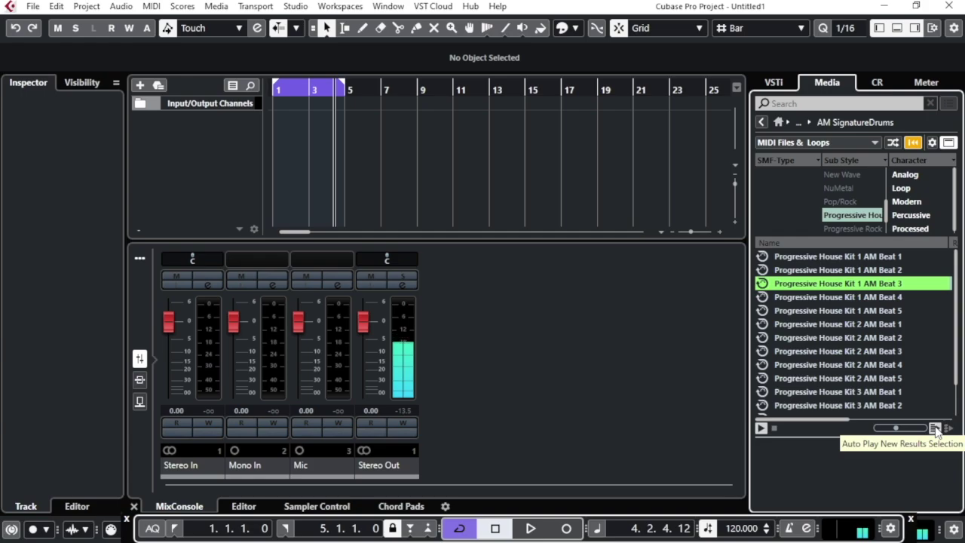
{"action": "mouse_move", "coordinate": [897, 428]}
{"action": "left_mouse_down"}
{"action": "mouse_move", "coordinate": [911, 430]}
{"action": "mouse_move", "coordinate": [900, 431]}
{"action": "left_mouse_up"}
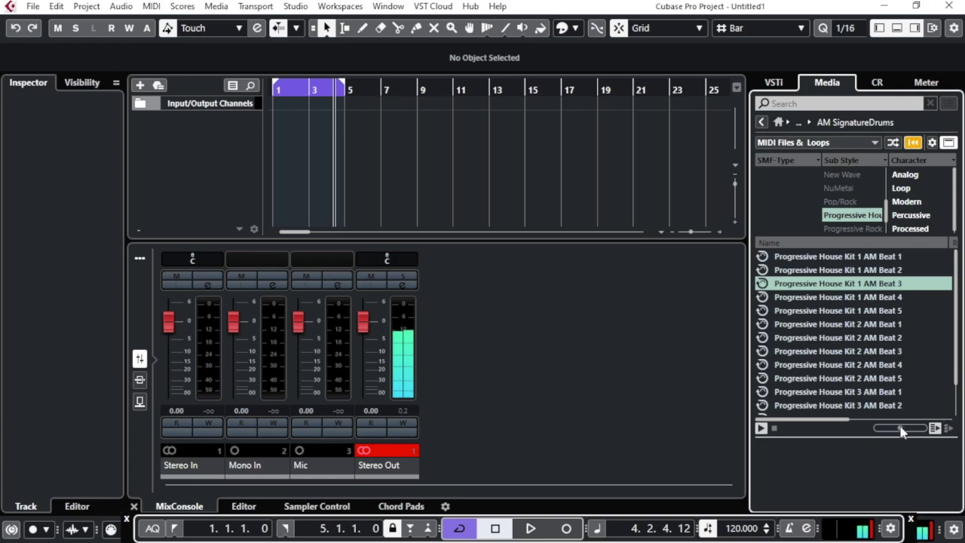
{"action": "left_click", "coordinate": [796, 297]}
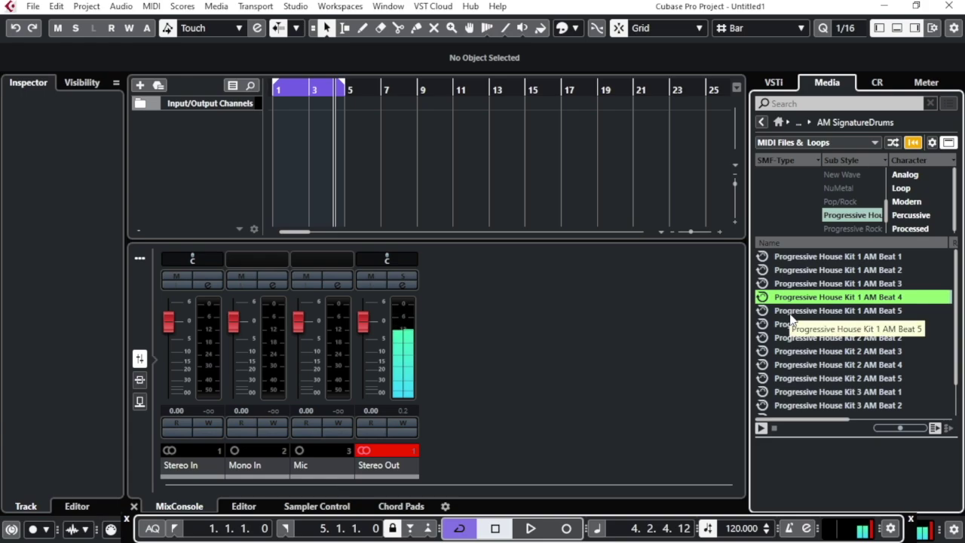
{"action": "left_click", "coordinate": [796, 313]}
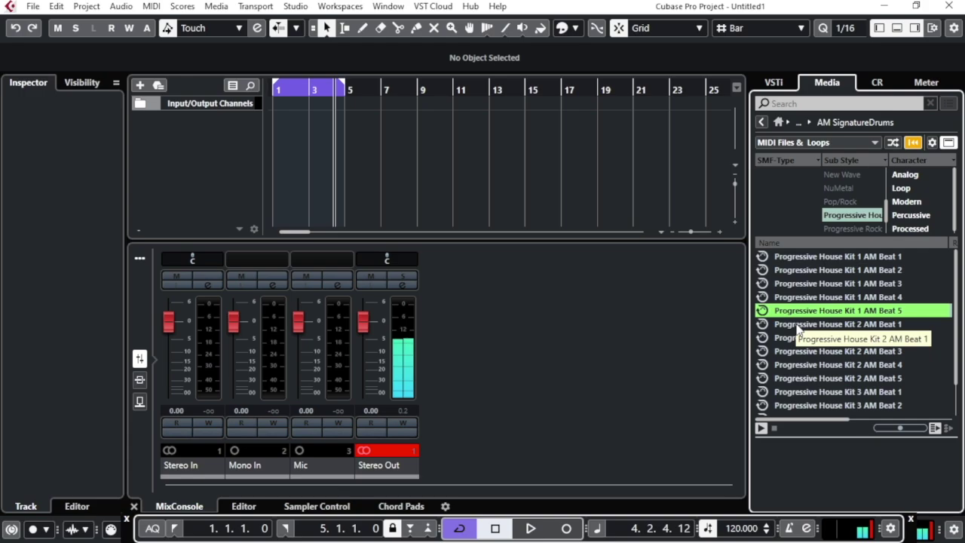
- Preview Progressive House Kit 2 AM Beat 1 and add it to the project as a new instrument track
{"action": "left_click", "coordinate": [799, 326]}
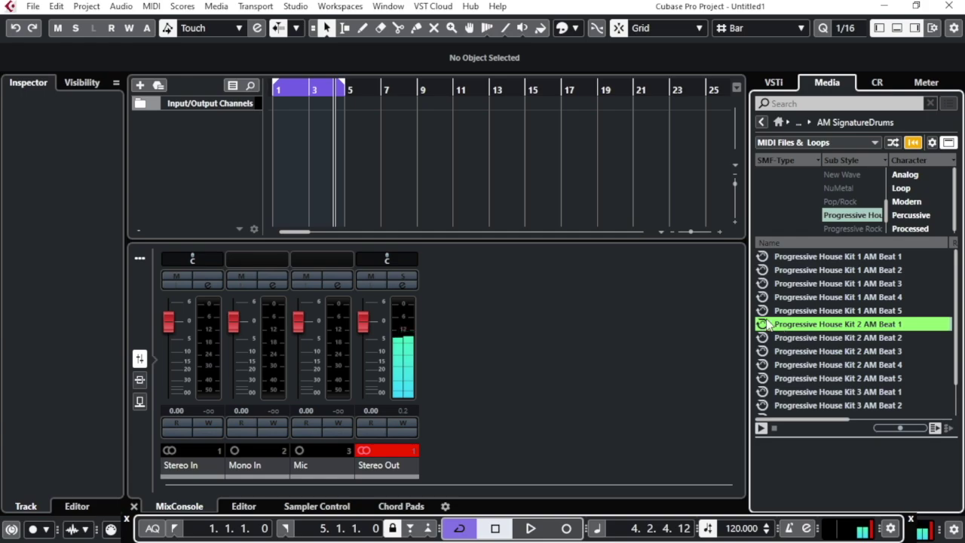
{"action": "left_click_drag", "start_coordinate": [784, 331], "coordinate": [243, 126]}
{"action": "left_click_drag", "start_coordinate": [243, 127], "coordinate": [238, 118]}
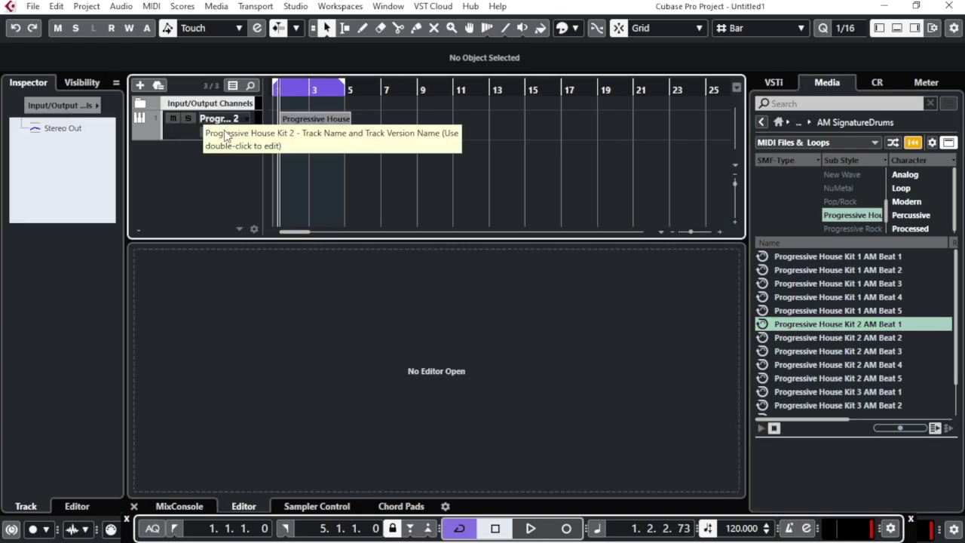
- Show the new drum part's notes in the editor and audition several drum sounds around C1
{"action": "left_click", "coordinate": [300, 120]}
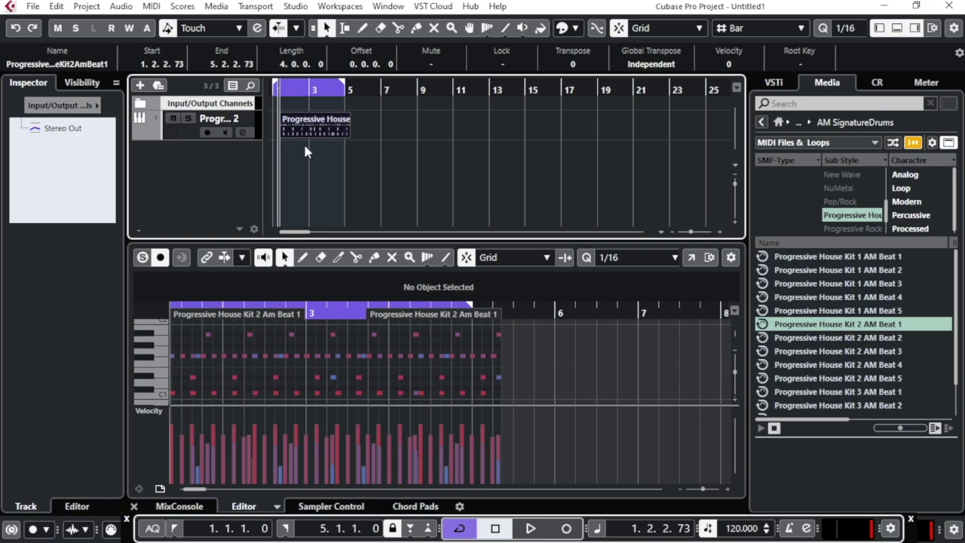
{"action": "left_click", "coordinate": [154, 399]}
{"action": "left_click", "coordinate": [160, 383]}
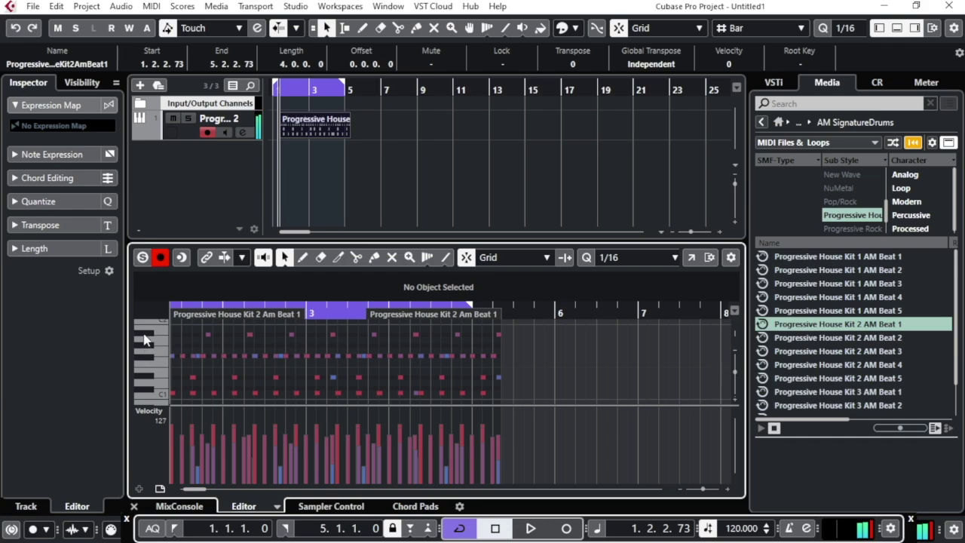
{"action": "left_click", "coordinate": [148, 378]}
{"action": "left_click", "coordinate": [149, 378]}
{"action": "left_click", "coordinate": [151, 395]}
- Move the drum part's start to bar 1 and dissolve it into separate channels with optimized display
{"action": "left_click_drag", "start_coordinate": [315, 126], "coordinate": [289, 129]}
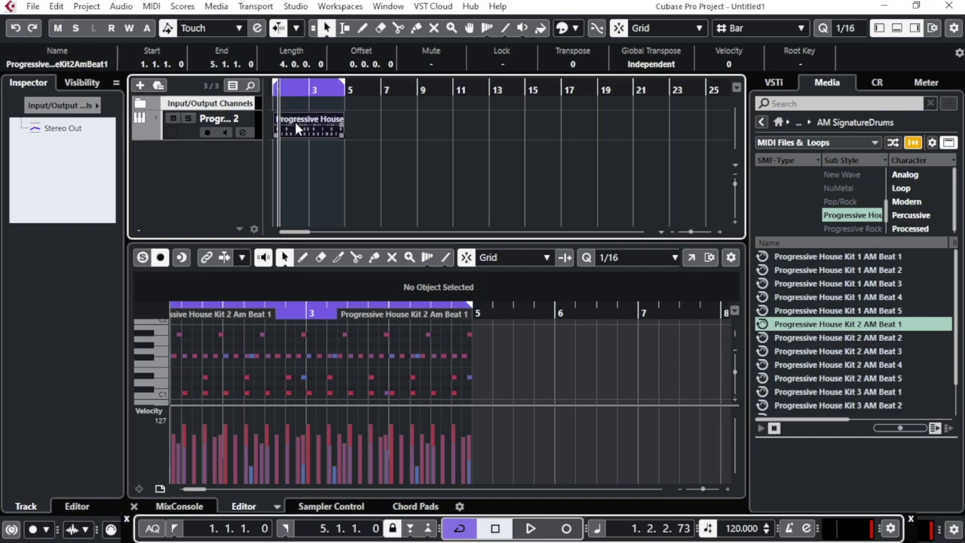
{"action": "left_click", "coordinate": [150, 7]}
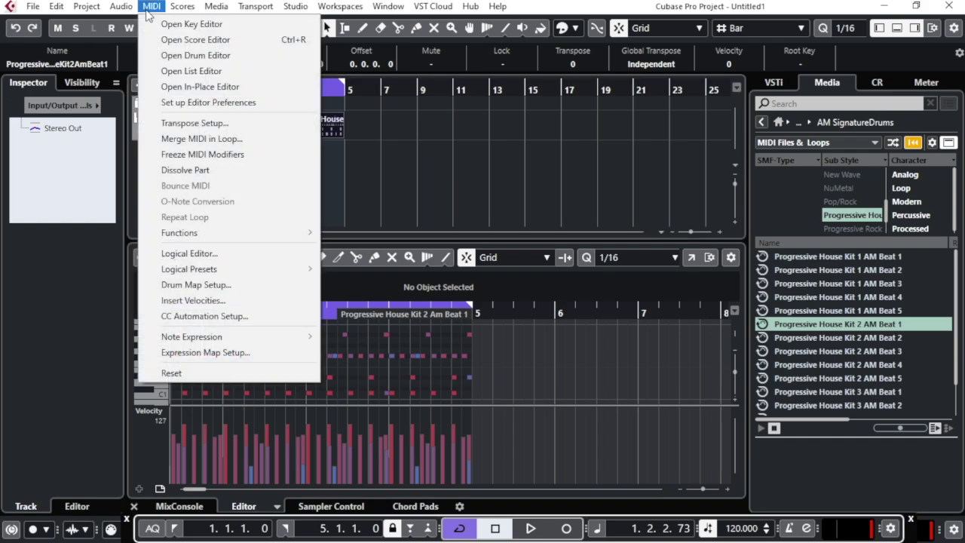
{"action": "left_click", "coordinate": [195, 172]}
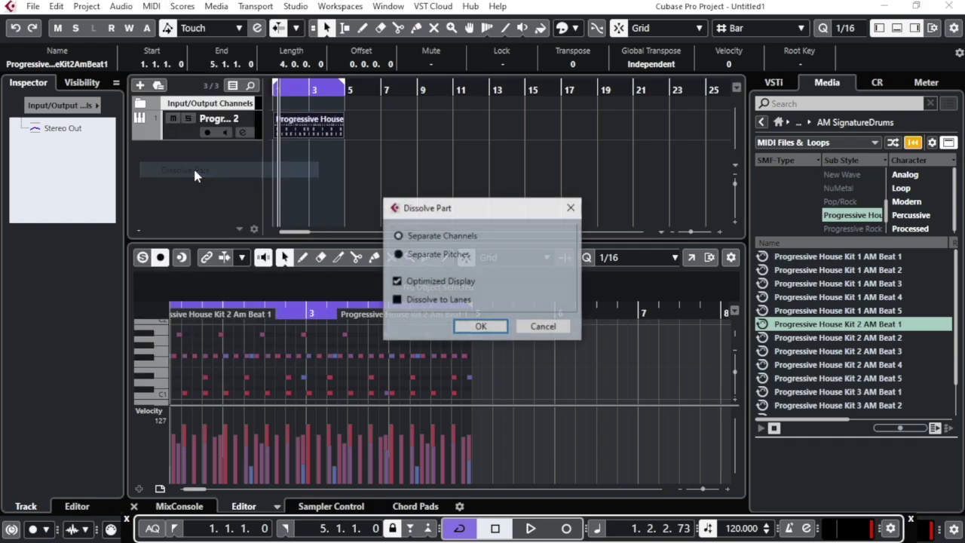
{"action": "left_click", "coordinate": [481, 328]}
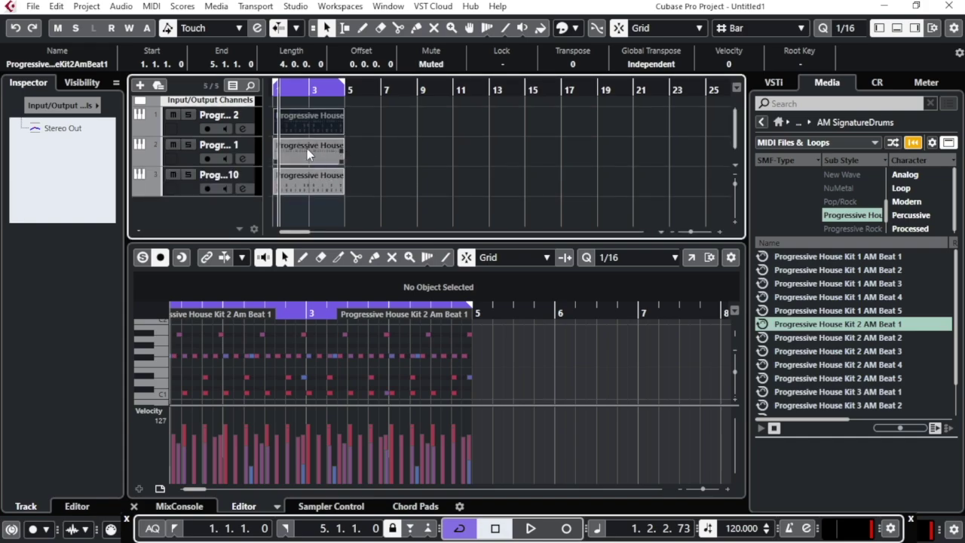
- Dissolve the channel 1 drum part into separate pitches with optimized display
{"action": "left_click", "coordinate": [300, 152]}
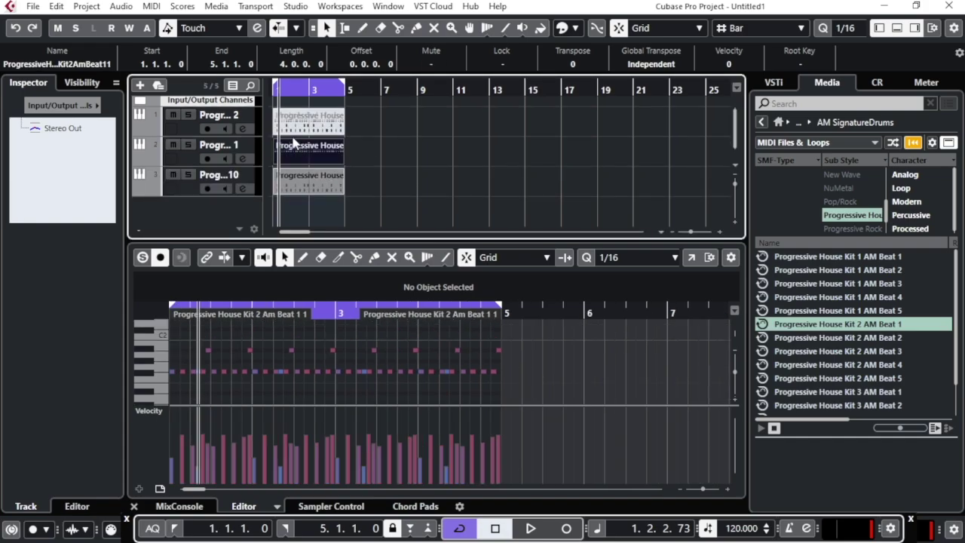
{"action": "left_click", "coordinate": [298, 187]}
{"action": "left_click", "coordinate": [151, 6]}
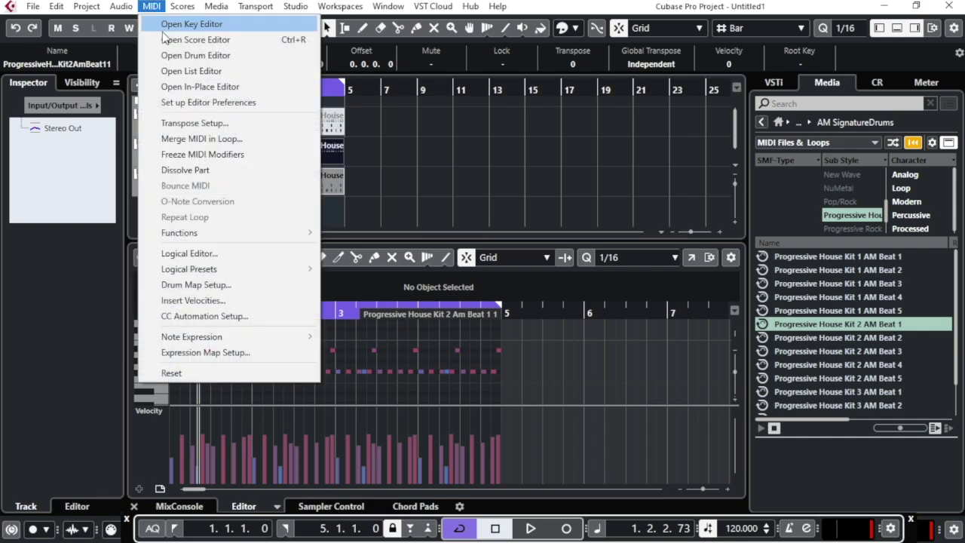
{"action": "left_click", "coordinate": [218, 171]}
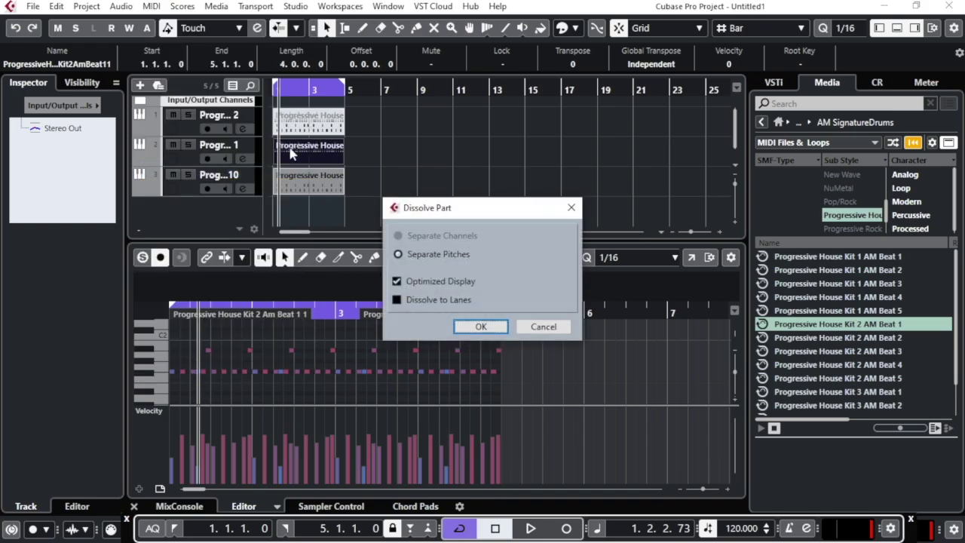
{"action": "left_click", "coordinate": [481, 327]}
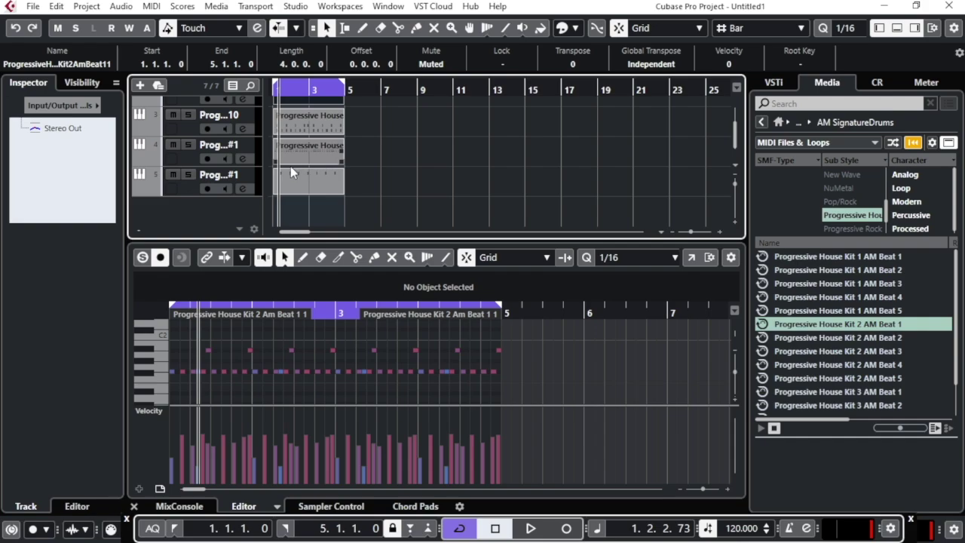
- Show the separated A#1 and F#1 parts in the editor and audition each part's drum sound
{"action": "left_click", "coordinate": [292, 179]}
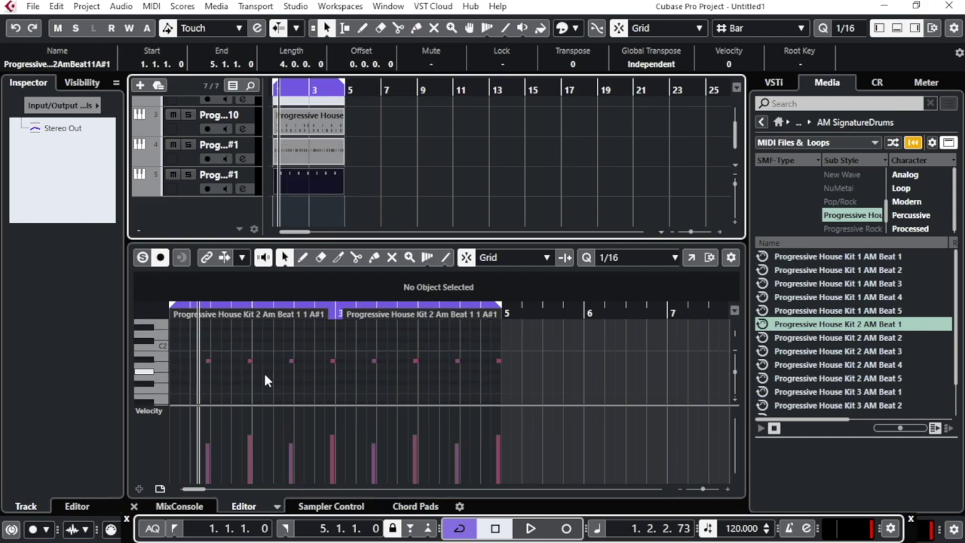
{"action": "left_click", "coordinate": [145, 366]}
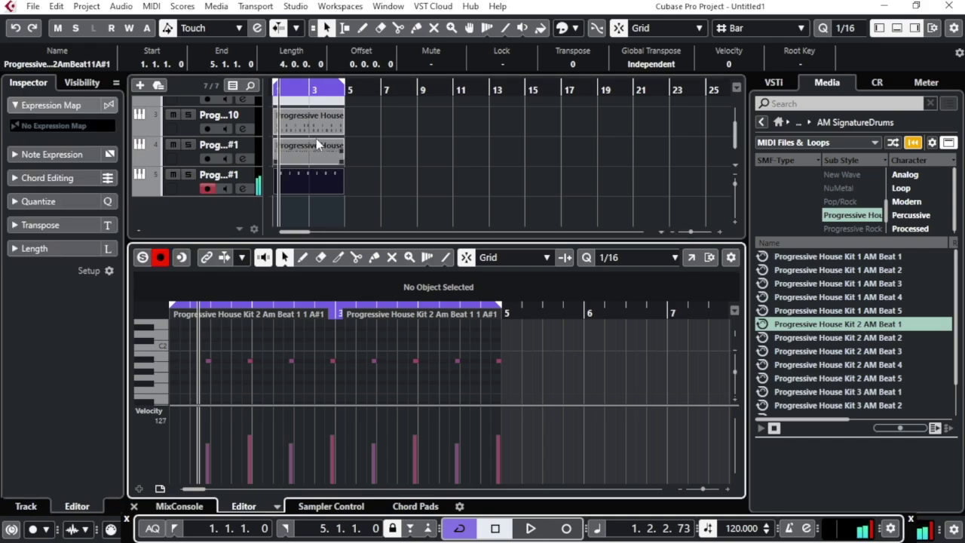
{"action": "left_click", "coordinate": [314, 161]}
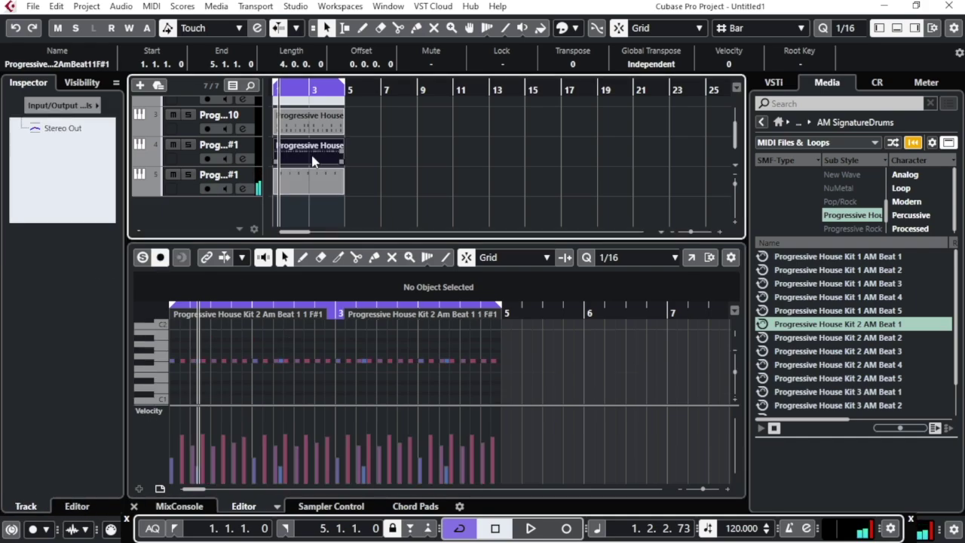
{"action": "left_click", "coordinate": [150, 369]}
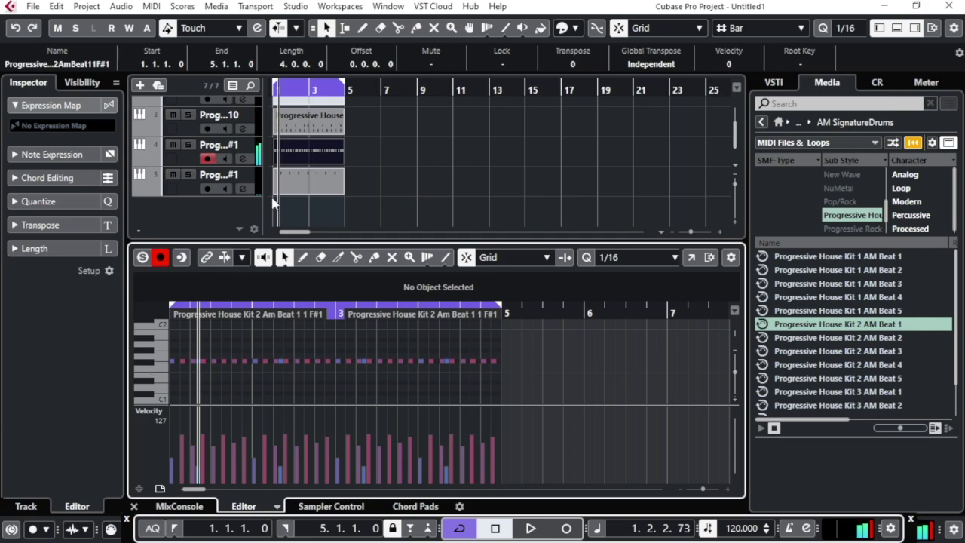
- Dissolve the channel 10 drum part into separate pitches with optimized display
{"action": "scroll", "coordinate": [309, 165], "scroll_direction": "up", "scroll_amount": 1}
{"action": "left_click", "coordinate": [309, 147]}
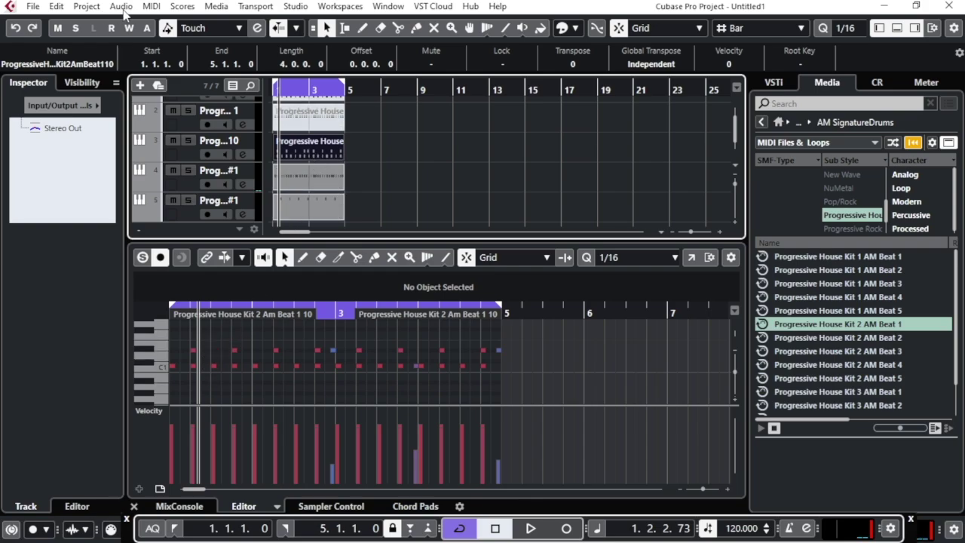
{"action": "left_click", "coordinate": [150, 6]}
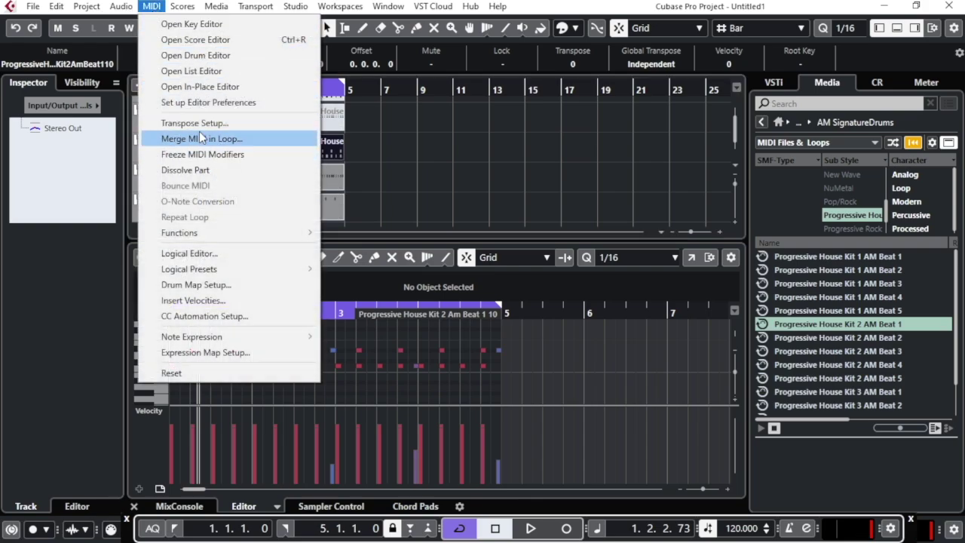
{"action": "left_click", "coordinate": [185, 170]}
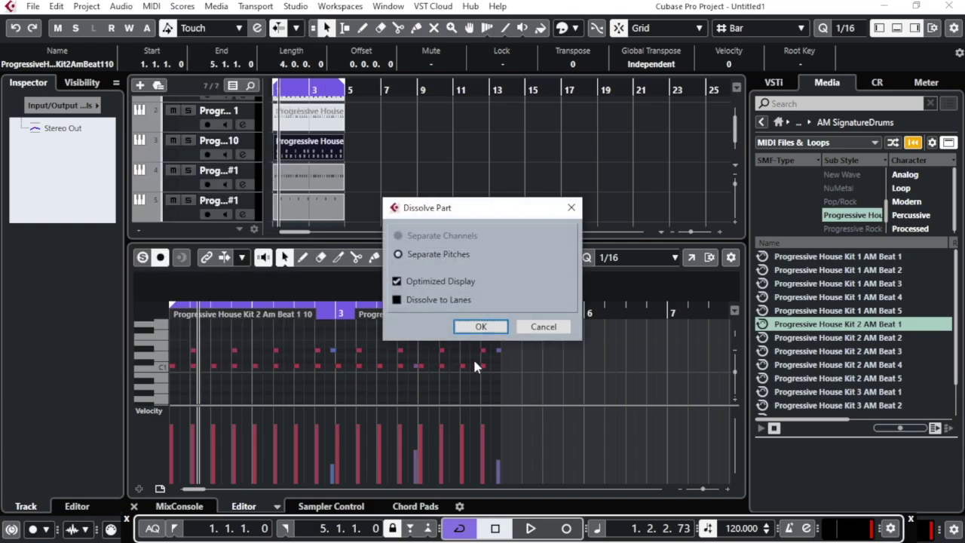
{"action": "left_click", "coordinate": [481, 327]}
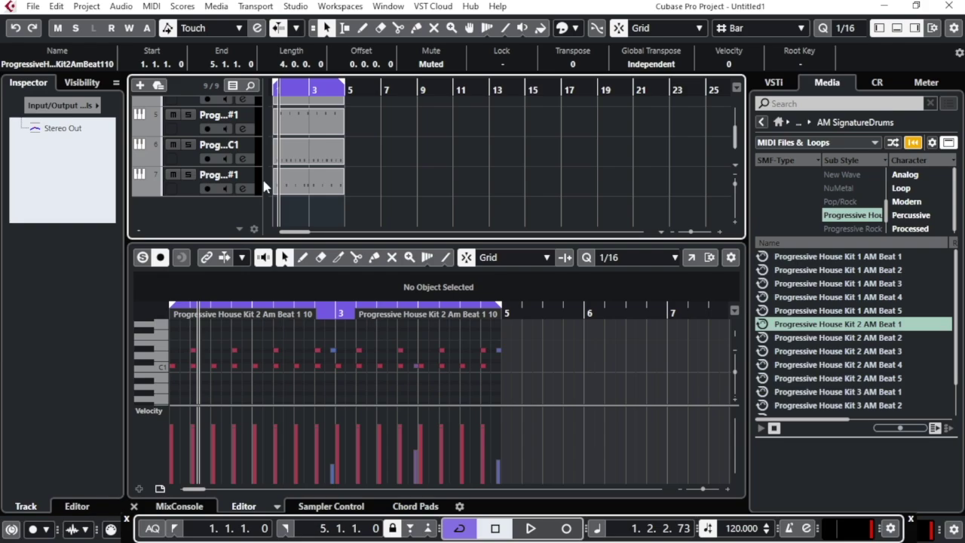
- Inspect the separated D#1 and C1 parts in the editor and audition the C1 drum sound
{"action": "left_click", "coordinate": [283, 180]}
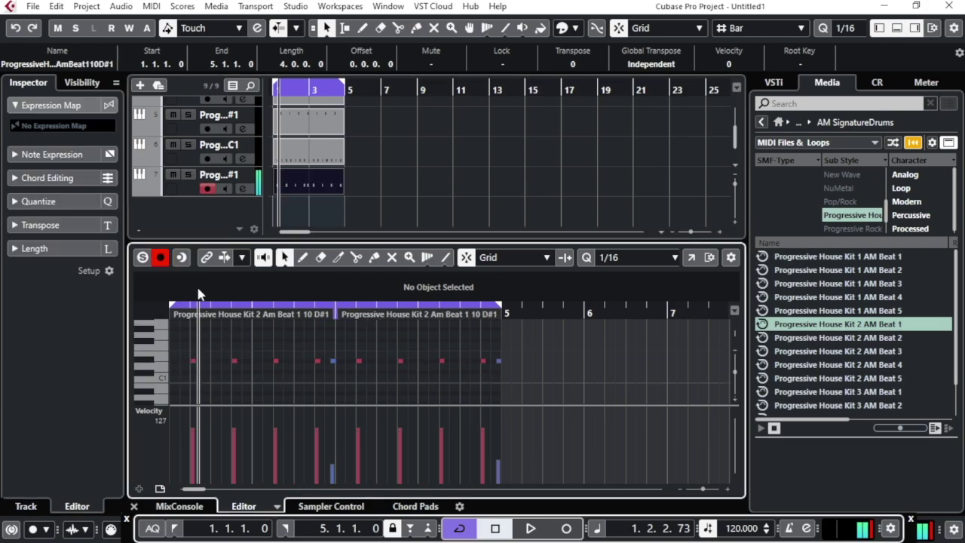
{"action": "left_click", "coordinate": [296, 160]}
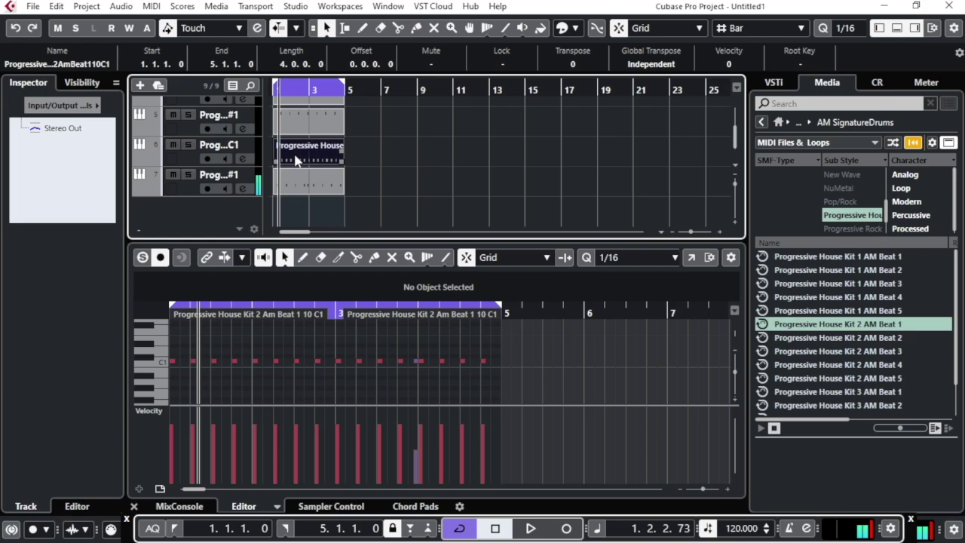
{"action": "left_click", "coordinate": [168, 363]}
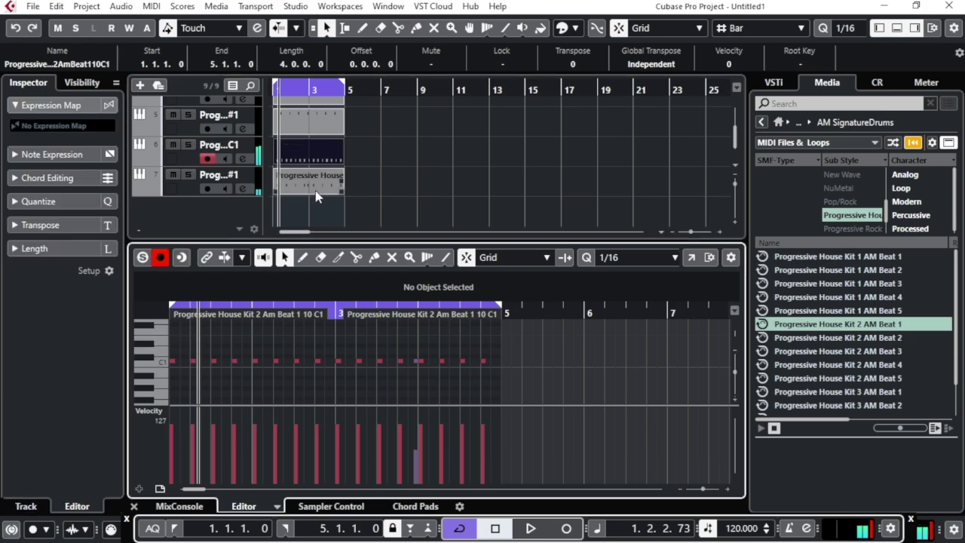
{"action": "scroll", "coordinate": [317, 188], "scroll_direction": "up", "scroll_amount": 4}
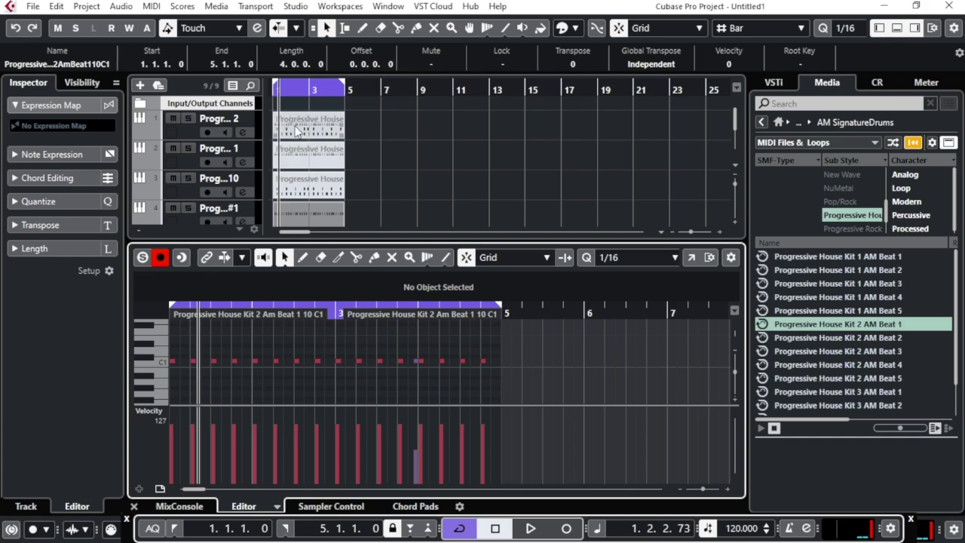
- Solo the channel 10 track, play it briefly, and unsolo it
{"action": "left_click", "coordinate": [189, 179]}
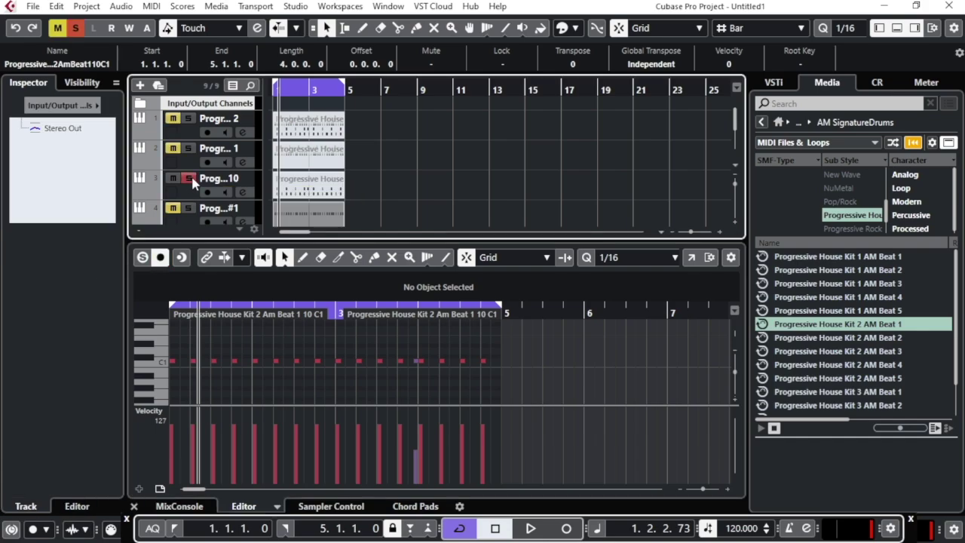
{"action": "key", "text": "space"}
{"action": "key", "text": "space"}
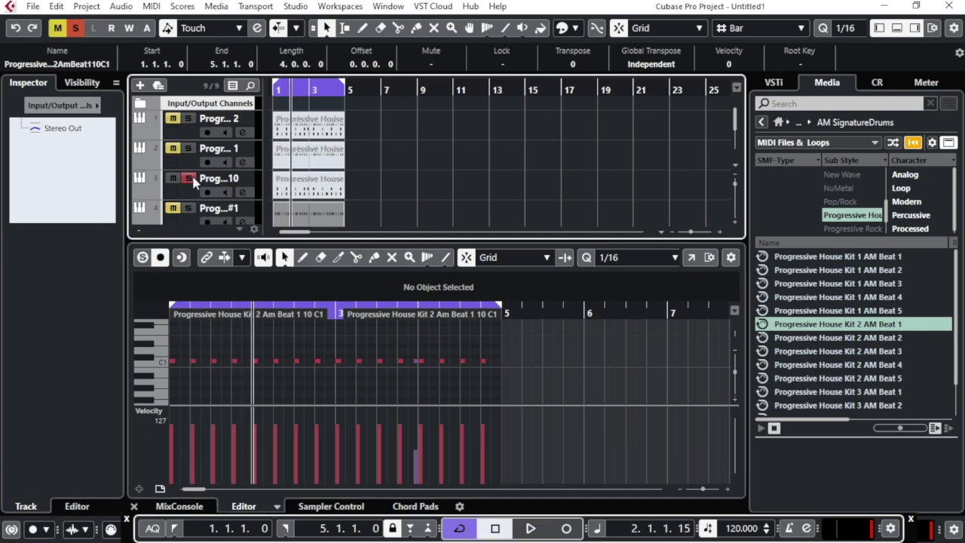
{"action": "left_click", "coordinate": [189, 178]}
- Play the loop while adding the four single-pitch tracks to the solo one by one, and clear all solos after stopping
{"action": "left_click", "coordinate": [188, 208]}
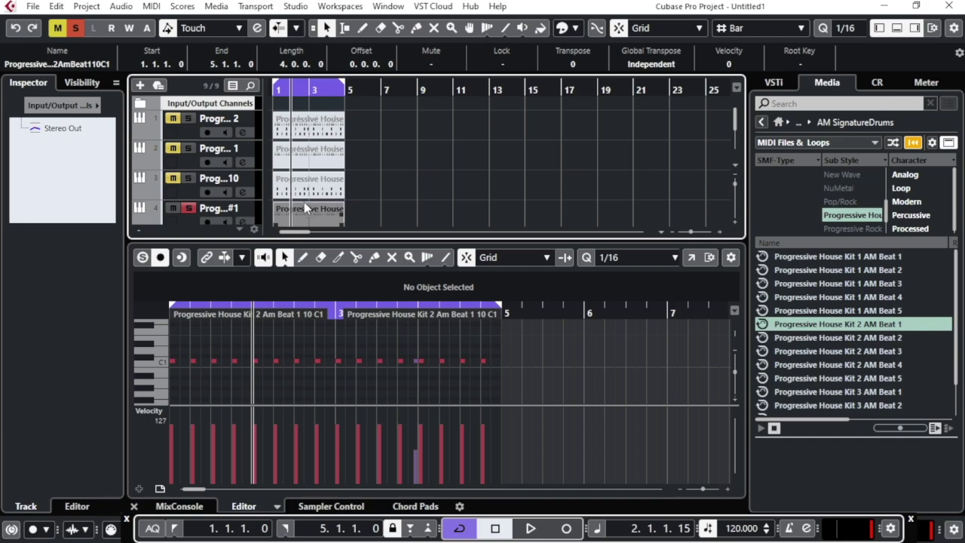
{"action": "scroll", "coordinate": [304, 202], "scroll_direction": "down", "scroll_amount": 2}
{"action": "key", "text": "space"}
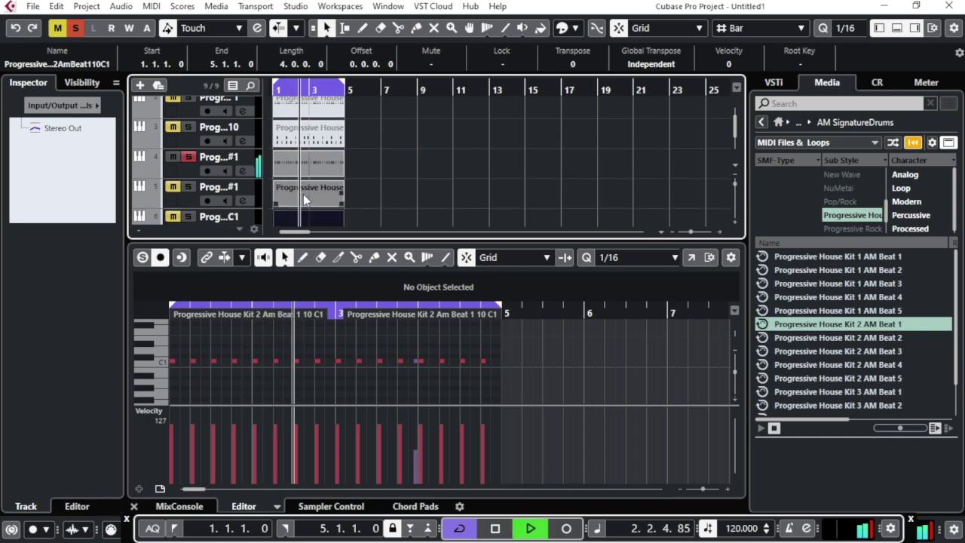
{"action": "left_click", "coordinate": [189, 187]}
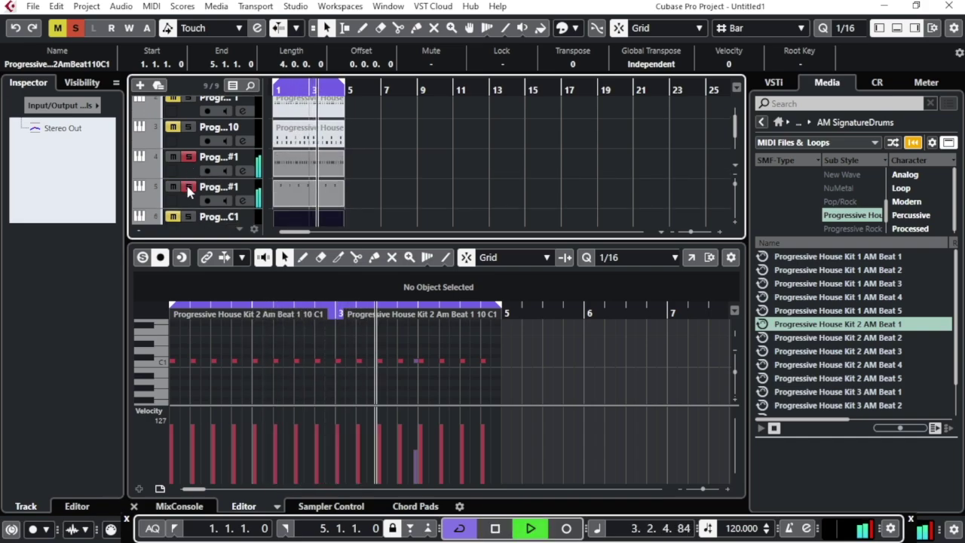
{"action": "left_click", "coordinate": [188, 217]}
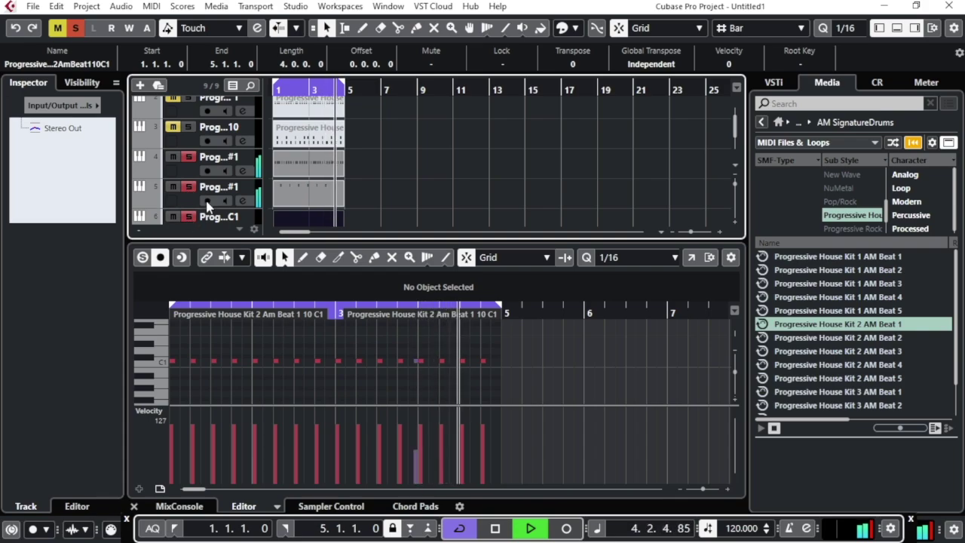
{"action": "scroll", "coordinate": [208, 205], "scroll_direction": "down", "scroll_amount": 2}
{"action": "left_click", "coordinate": [189, 195]}
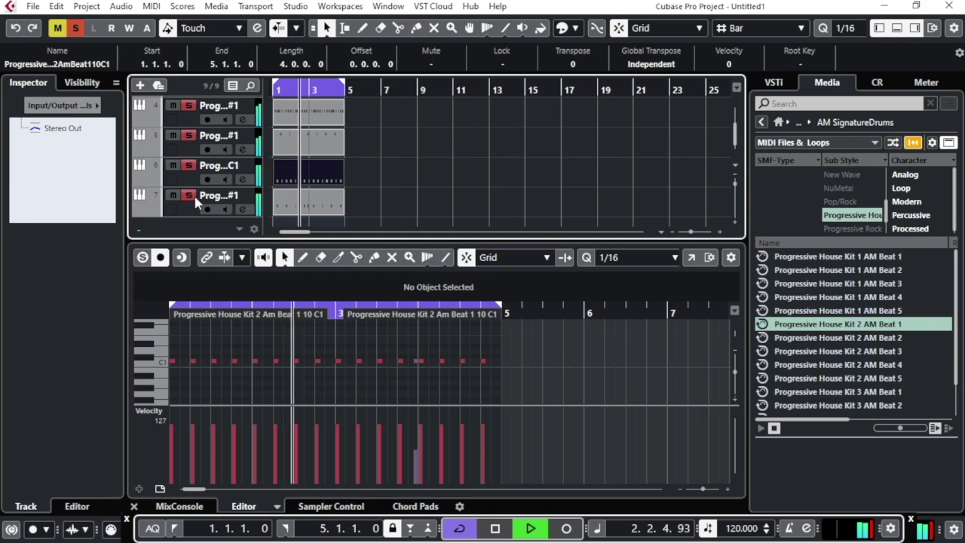
{"action": "key", "text": "space"}
{"action": "left_click", "coordinate": [188, 195]}
{"action": "left_click", "coordinate": [189, 165]}
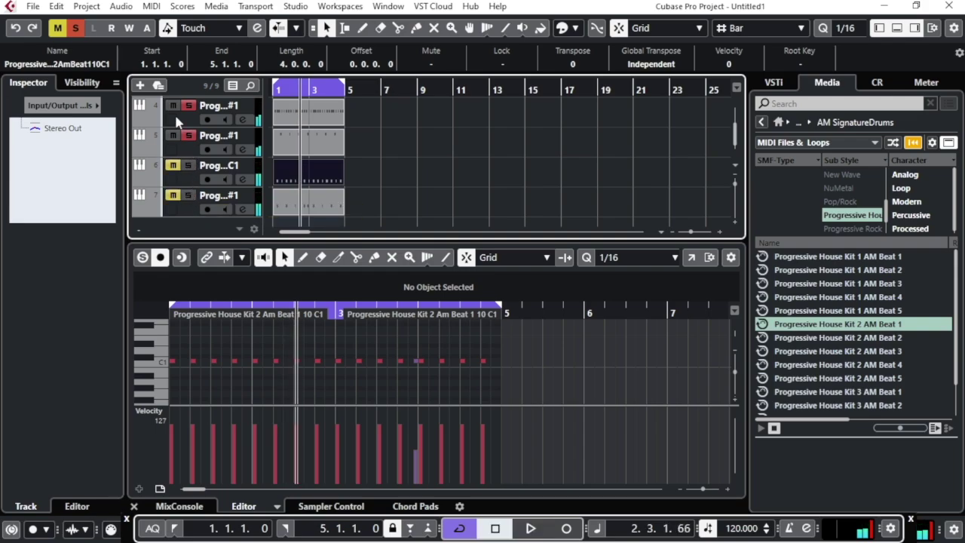
{"action": "left_click", "coordinate": [76, 28]}
- Remove the channel 2 drum track, including its events, from the project
{"action": "scroll", "coordinate": [250, 139], "scroll_direction": "up", "scroll_amount": 3}
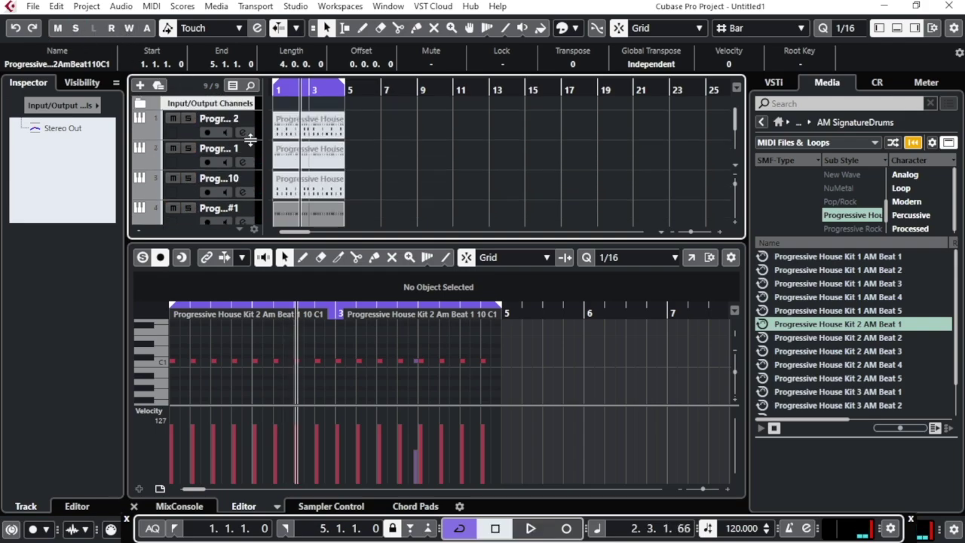
{"action": "left_click", "coordinate": [188, 137]}
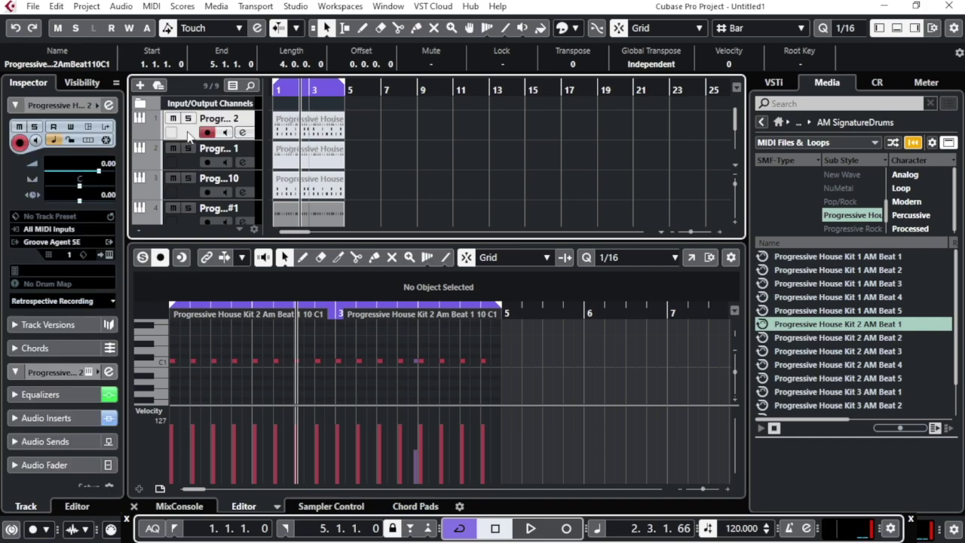
{"action": "right_click", "coordinate": [188, 136]}
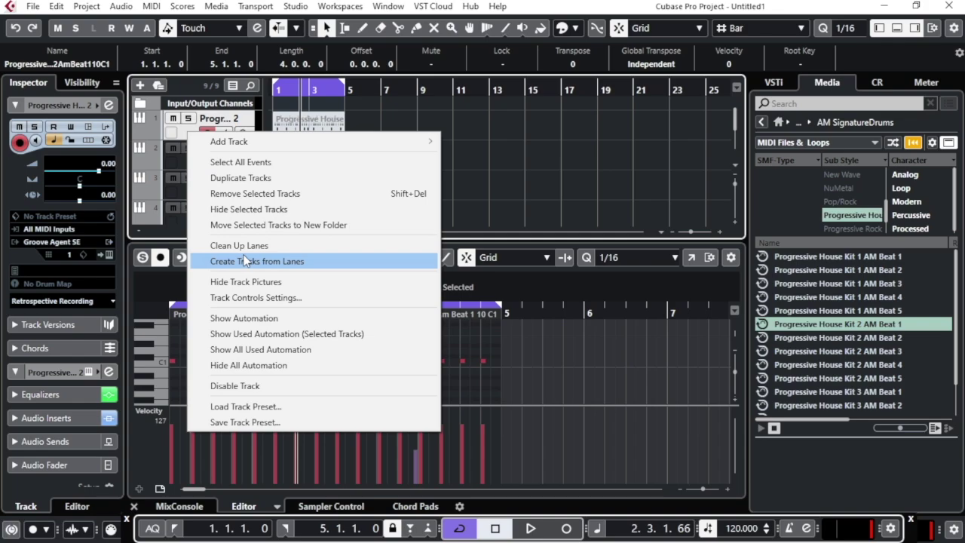
{"action": "left_click", "coordinate": [254, 195]}
{"action": "left_click", "coordinate": [445, 311]}
- Remove the channel 1 drum track, including its events, from the project
{"action": "left_click", "coordinate": [185, 120]}
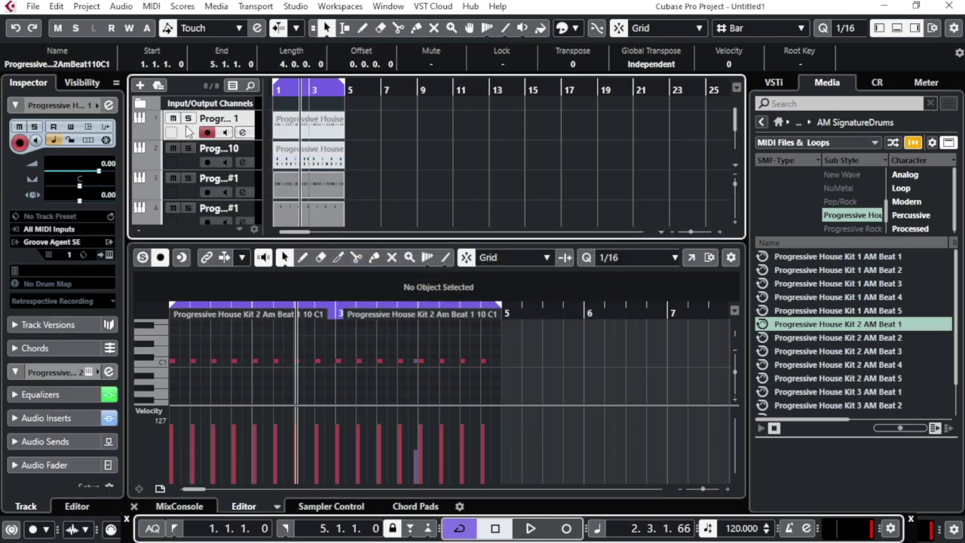
{"action": "right_click", "coordinate": [185, 125]}
{"action": "left_click", "coordinate": [254, 189]}
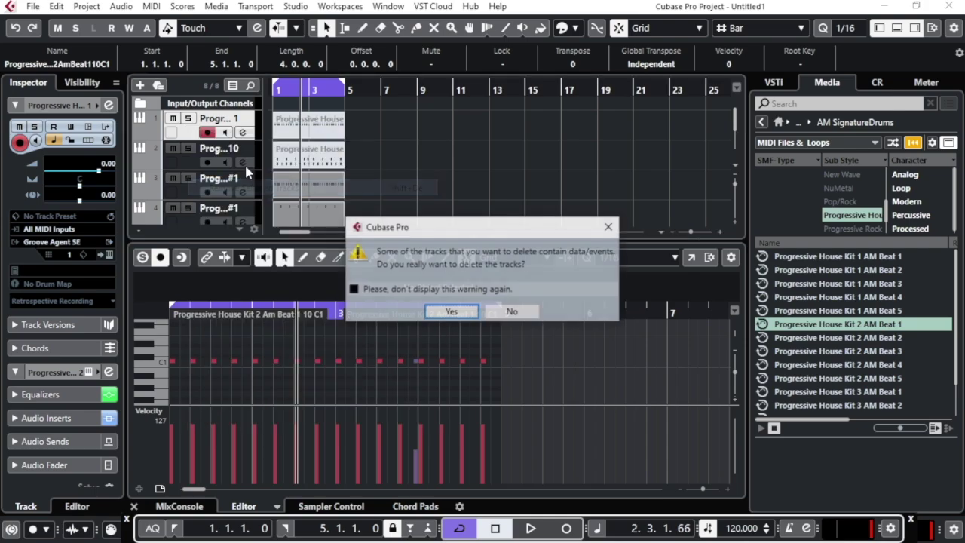
{"action": "left_click", "coordinate": [476, 307]}
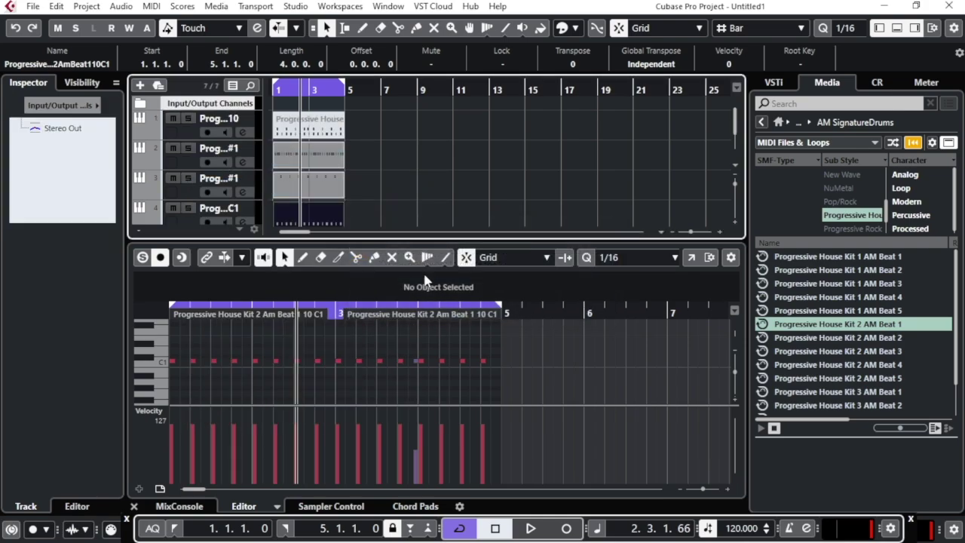
- Remove the channel 10 drum track, including its events, from the project
{"action": "left_click", "coordinate": [173, 123]}
{"action": "right_click", "coordinate": [193, 133]}
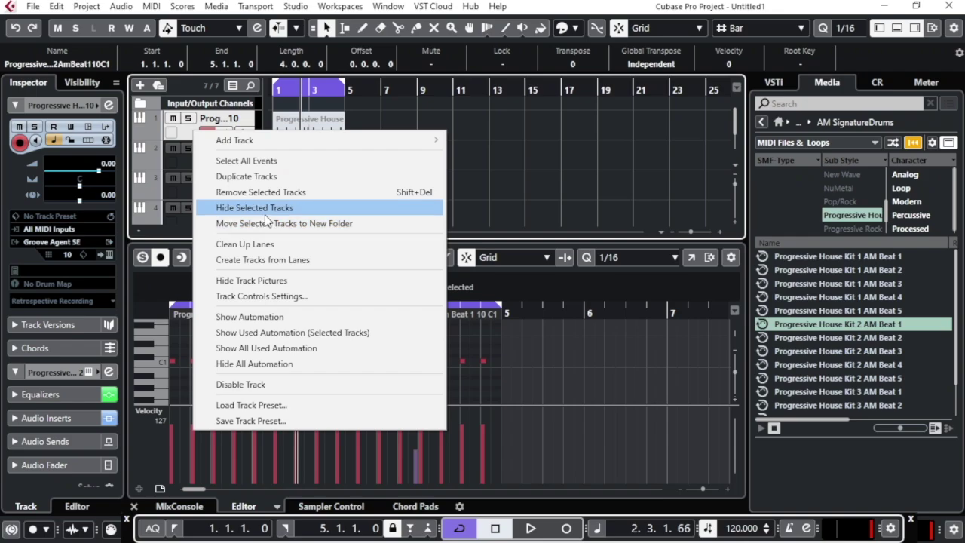
{"action": "left_click", "coordinate": [266, 197]}
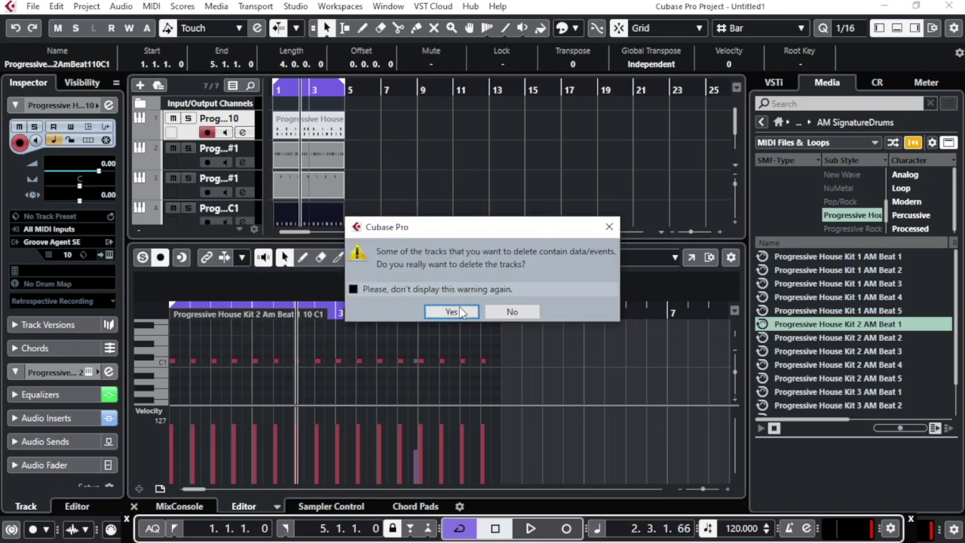
{"action": "left_click", "coordinate": [451, 311]}
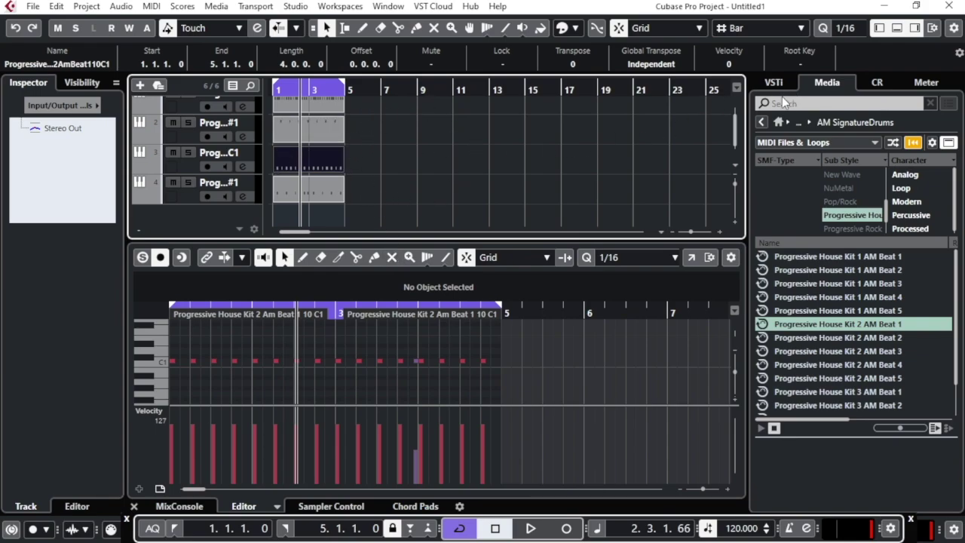
- Hide the note editor and the media browser to enlarge the project's track area
{"action": "left_click", "coordinate": [897, 28]}
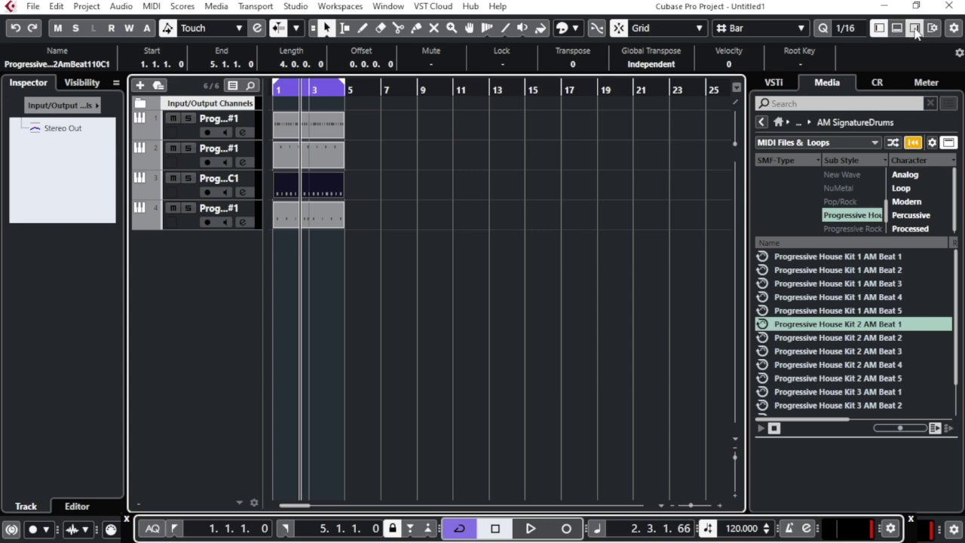
{"action": "left_click", "coordinate": [915, 29]}
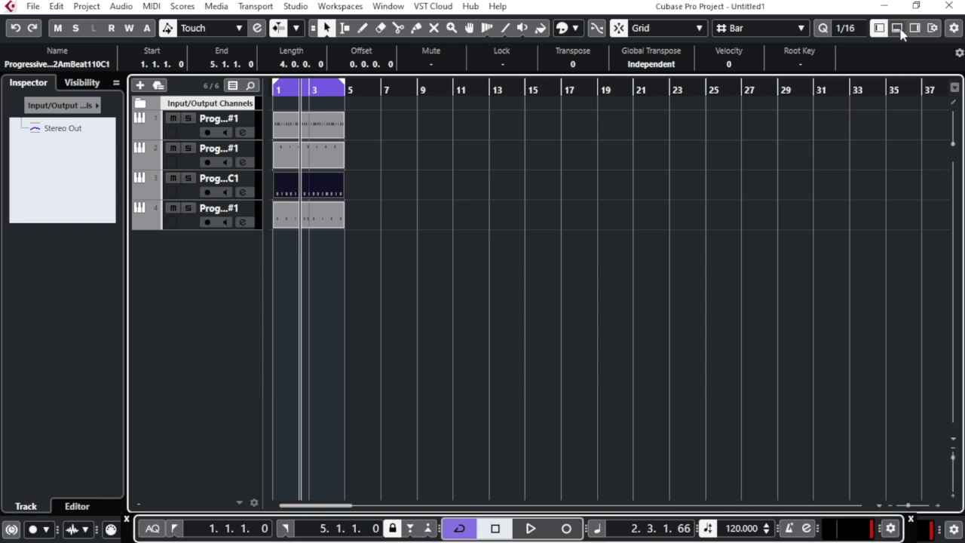
- Hide and reshow the Inspector, and bring back the media browser beside the project's track area
{"action": "left_click", "coordinate": [878, 28]}
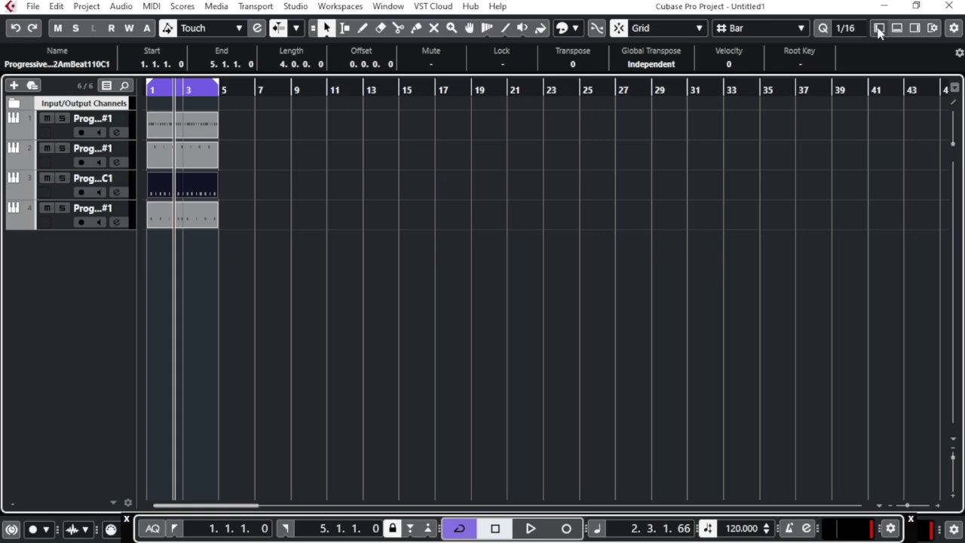
{"action": "left_click", "coordinate": [879, 28]}
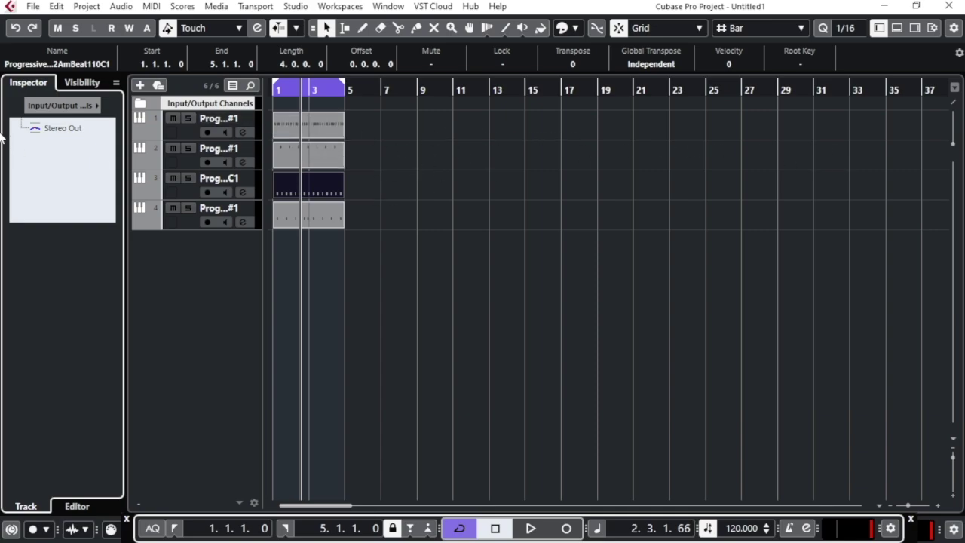
{"action": "left_click", "coordinate": [914, 29]}
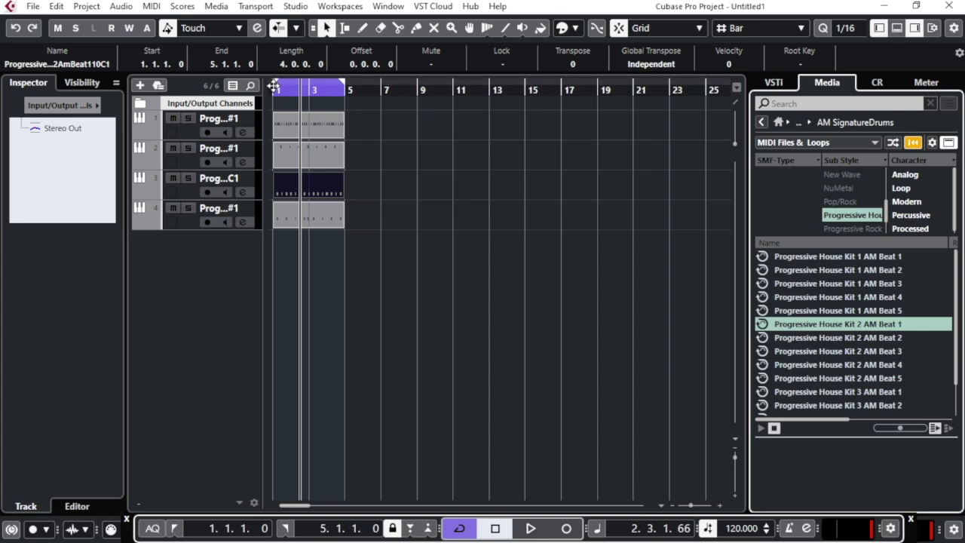
- Play back the four drum tracks, switching cycle mode off and on again to compare looped and continuous playback
{"action": "key", "text": "h"}
{"action": "key", "text": "h"}
{"action": "key", "text": "h"}
{"action": "key", "text": "h"}
{"action": "key", "text": "h"}
{"action": "key", "text": "h"}
{"action": "key", "text": "h"}
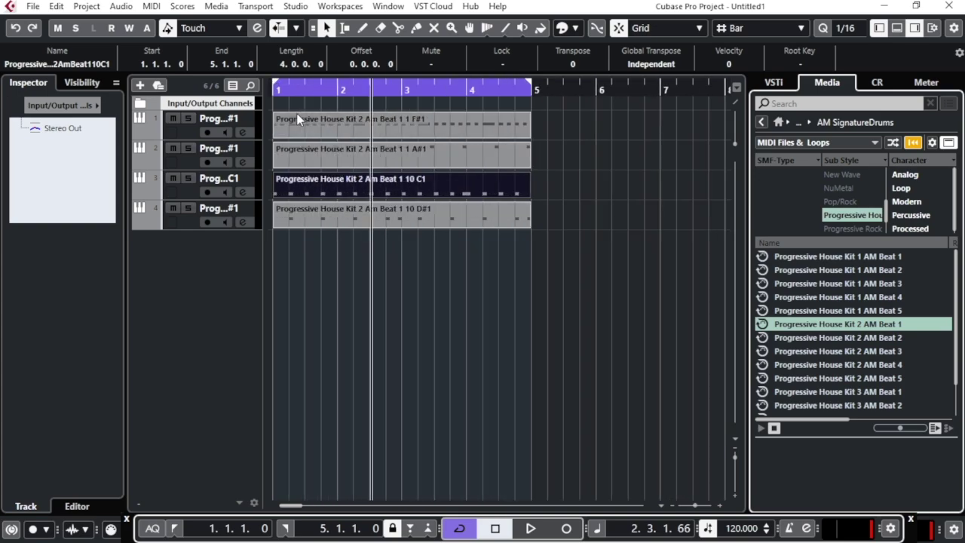
{"action": "key", "text": "h"}
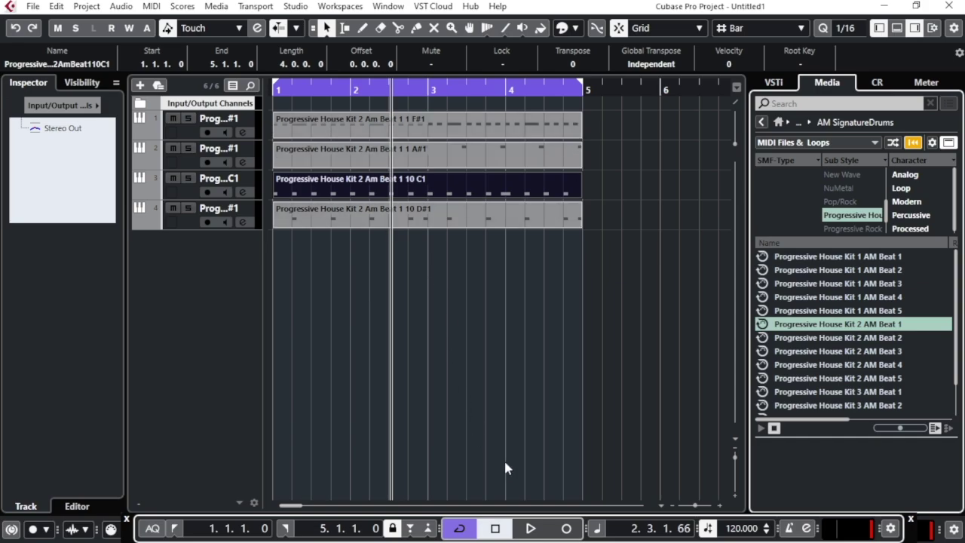
{"action": "left_click", "coordinate": [532, 528]}
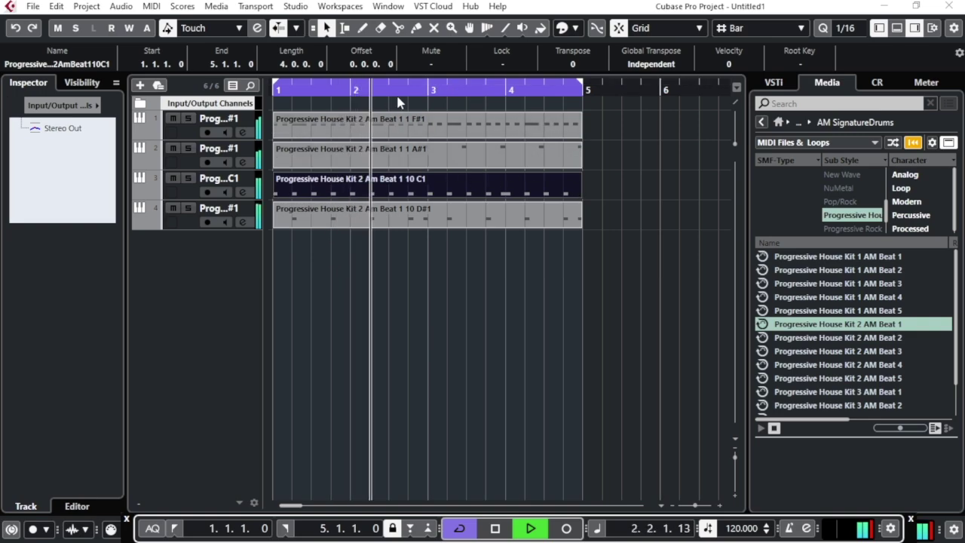
{"action": "left_click", "coordinate": [460, 528]}
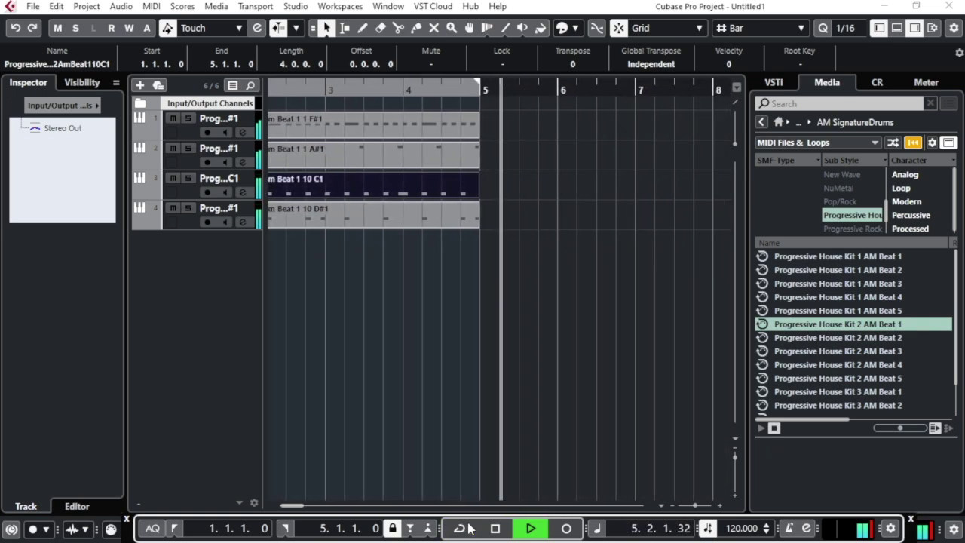
{"action": "left_click", "coordinate": [468, 528]}
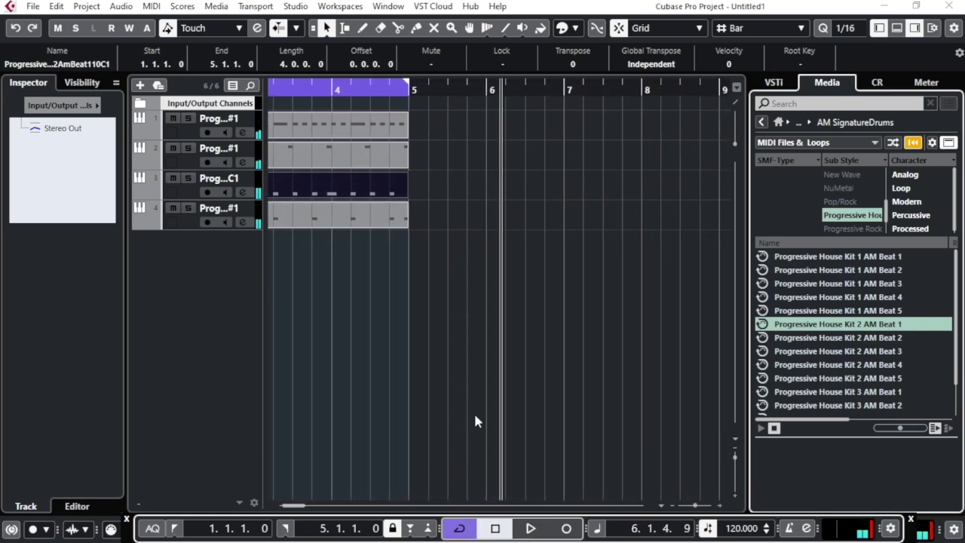
- Place the project cursor at bar 2 and open the project tempo value for editing
{"action": "left_click_drag", "start_coordinate": [295, 506], "coordinate": [284, 505]}
{"action": "left_click", "coordinate": [355, 91]}
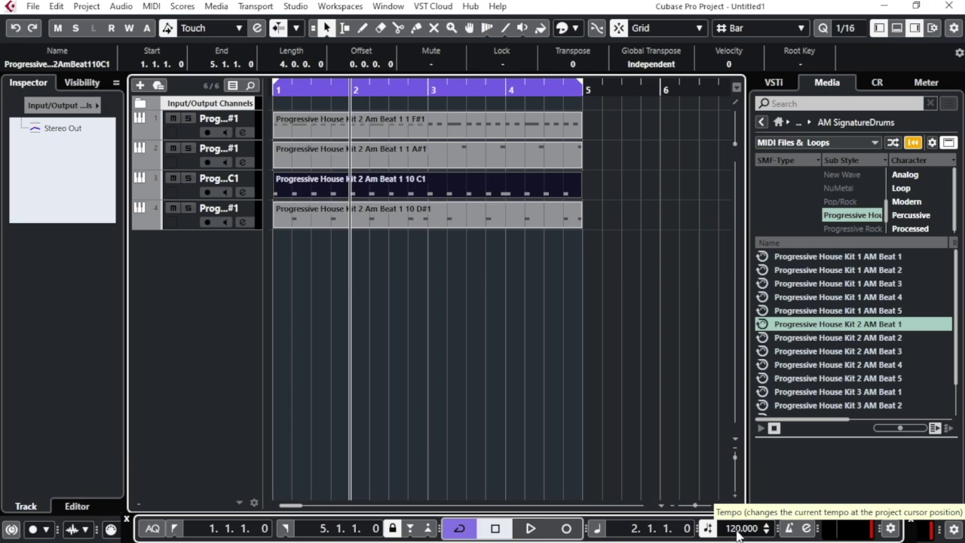
{"action": "double_click", "coordinate": [740, 528]}
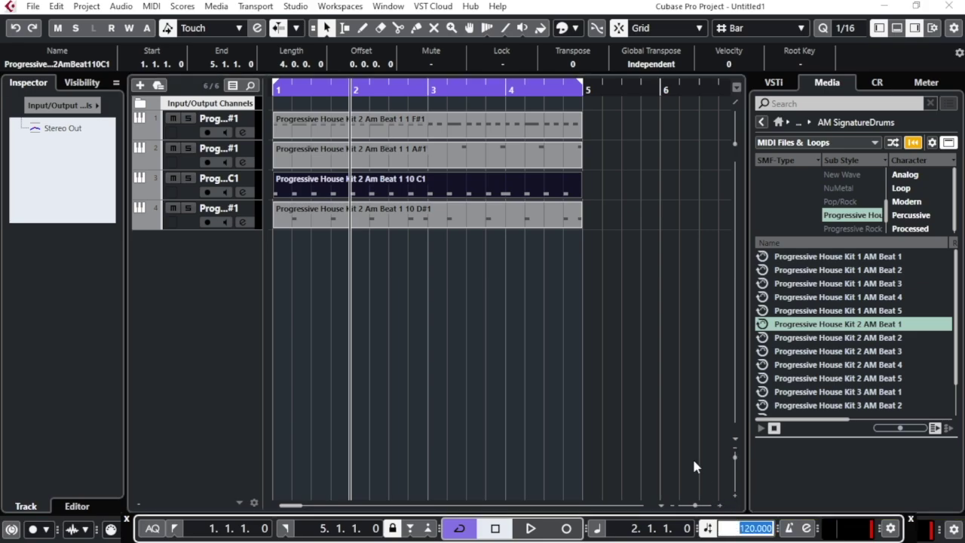
{"action": "left_click", "coordinate": [668, 412]}
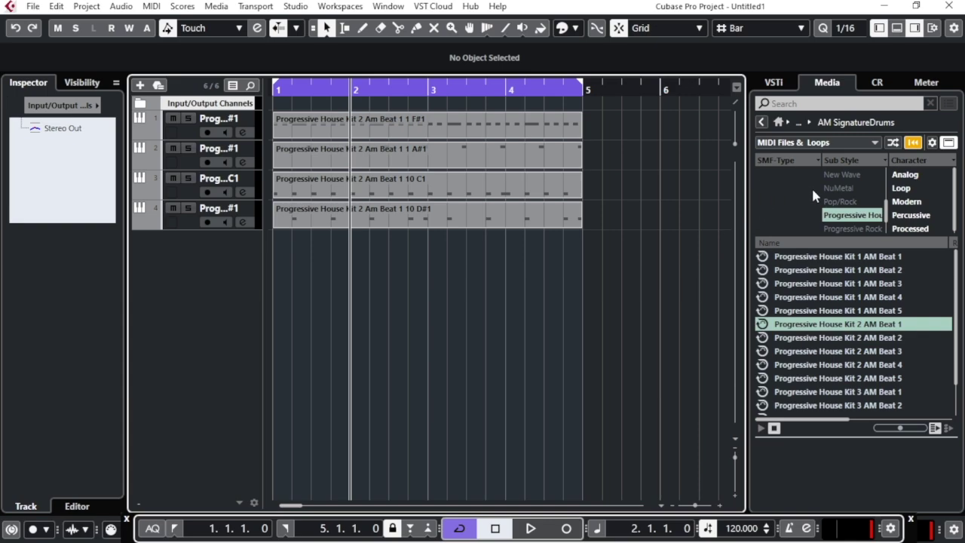
- Reset the media filters in the AM SignatureDrums library and search it for "basslin"
{"action": "left_click", "coordinate": [913, 144]}
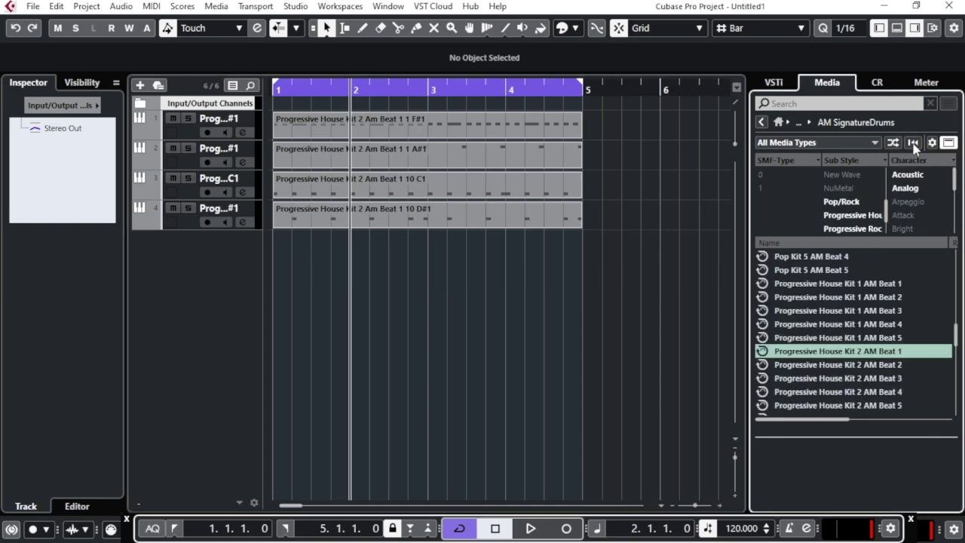
{"action": "left_click", "coordinate": [805, 104]}
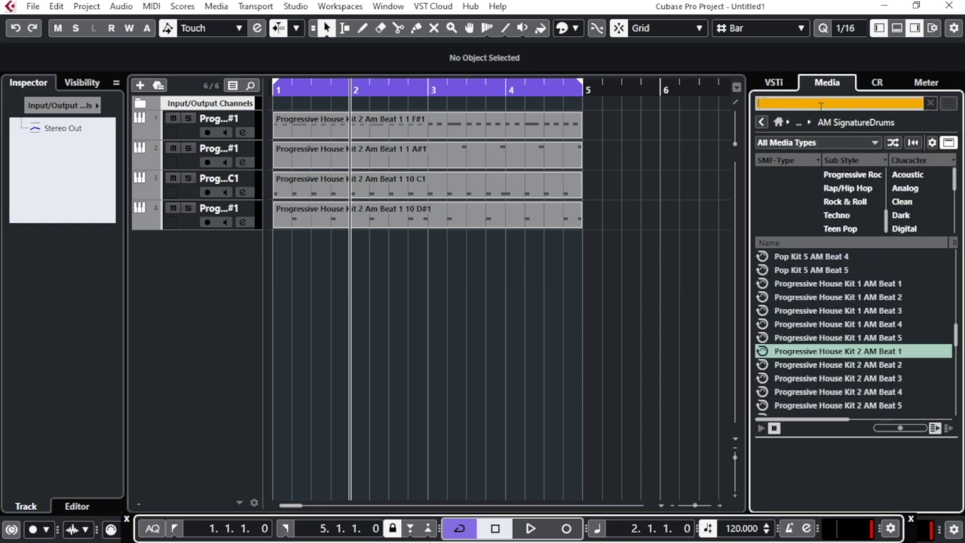
{"action": "type", "text": "basslin"}
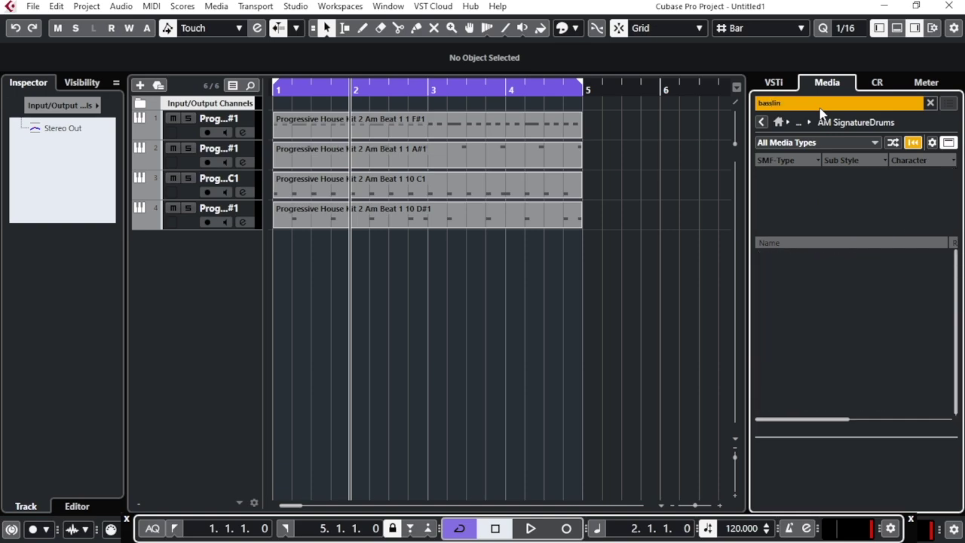
- Open the EDM Toolbox library from the Loops & Samples collection
{"action": "left_click", "coordinate": [778, 125]}
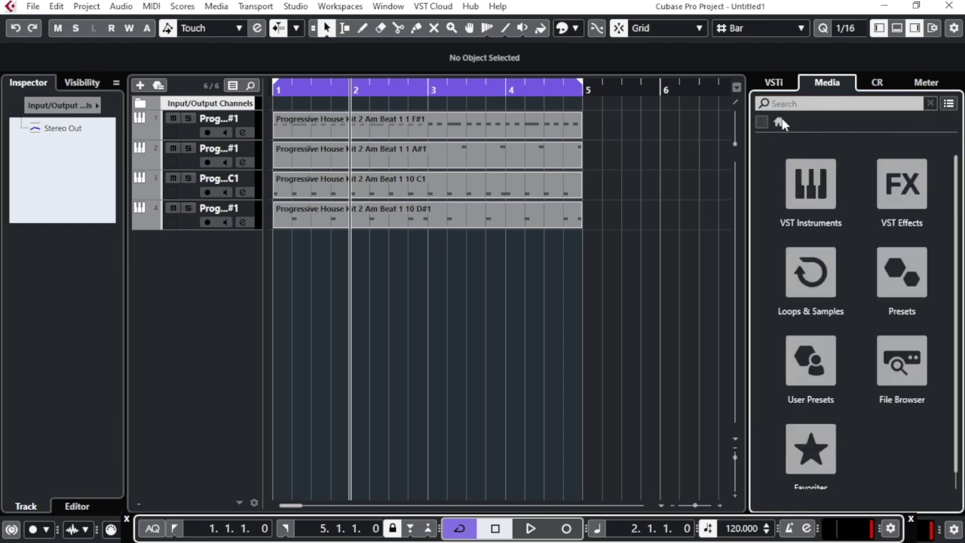
{"action": "left_click", "coordinate": [804, 286]}
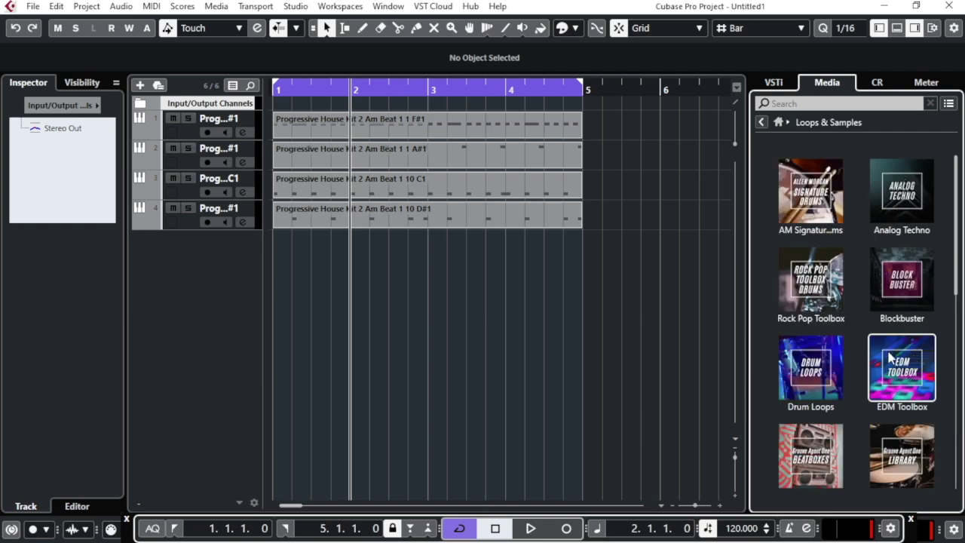
{"action": "left_click", "coordinate": [892, 378]}
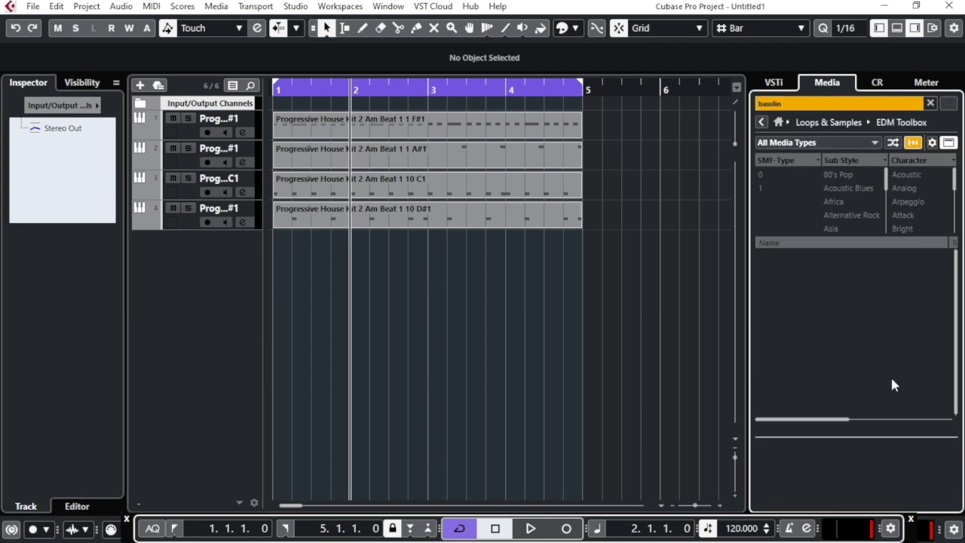
- Limit the EDM Toolbox results to the MIDI Files and MIDI Loops media types
{"action": "left_click", "coordinate": [801, 145]}
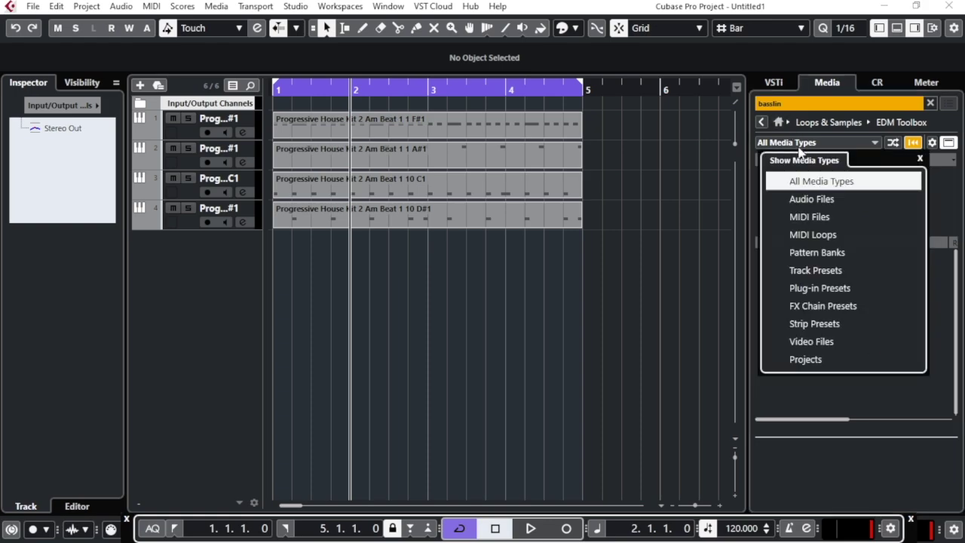
{"action": "left_click", "coordinate": [810, 222]}
{"action": "left_click", "coordinate": [813, 237]}
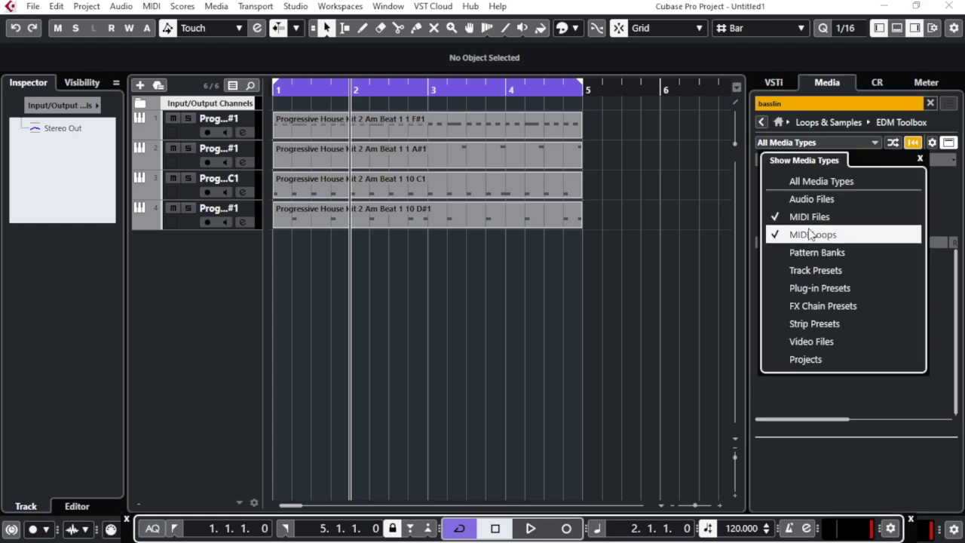
- Reset all filters in the EDM Toolbox library and search it for "bass"
{"action": "left_click", "coordinate": [914, 144]}
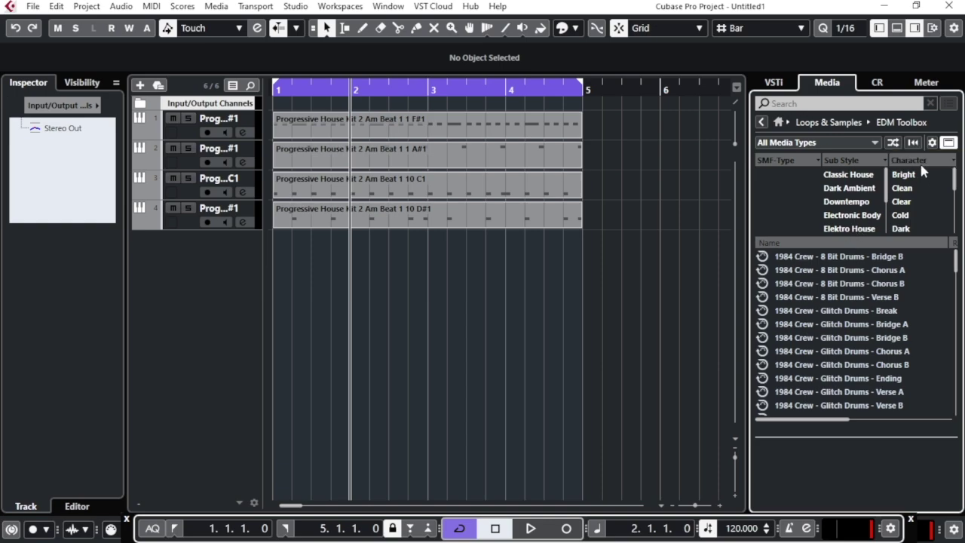
{"action": "left_click", "coordinate": [796, 105]}
{"action": "type", "text": "bass"}
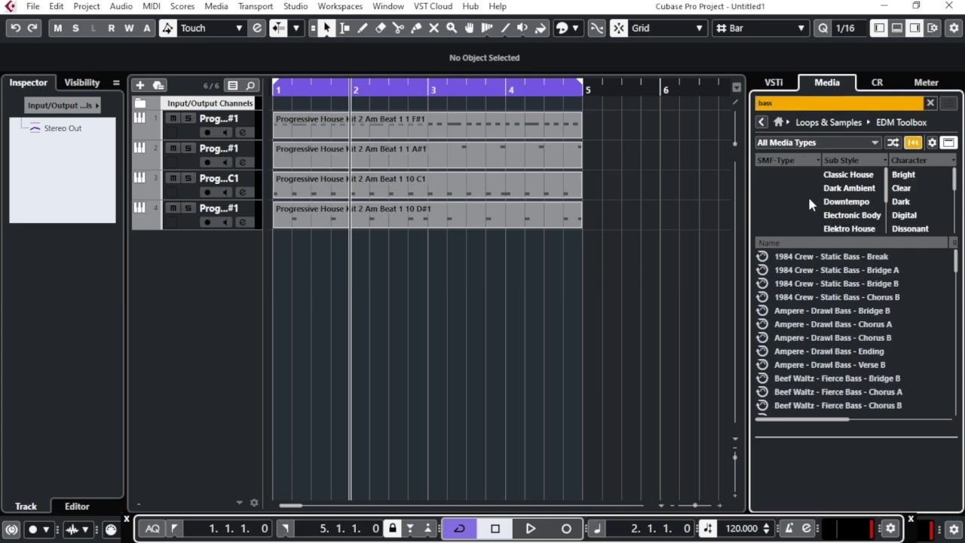
- Preview several bass loops from the 1984 Crew, Ampere and Beef Waltz sets
{"action": "left_click", "coordinate": [819, 285]}
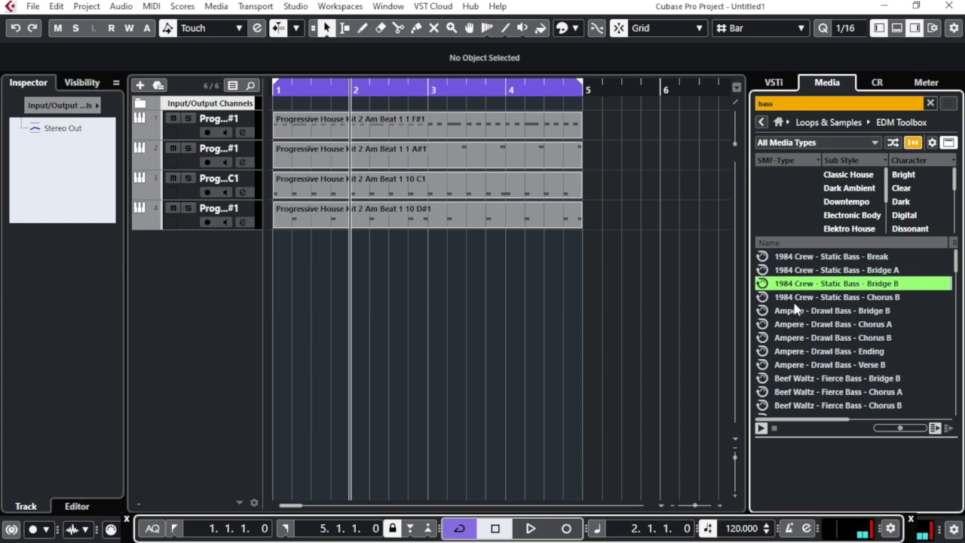
{"action": "left_click", "coordinate": [797, 298]}
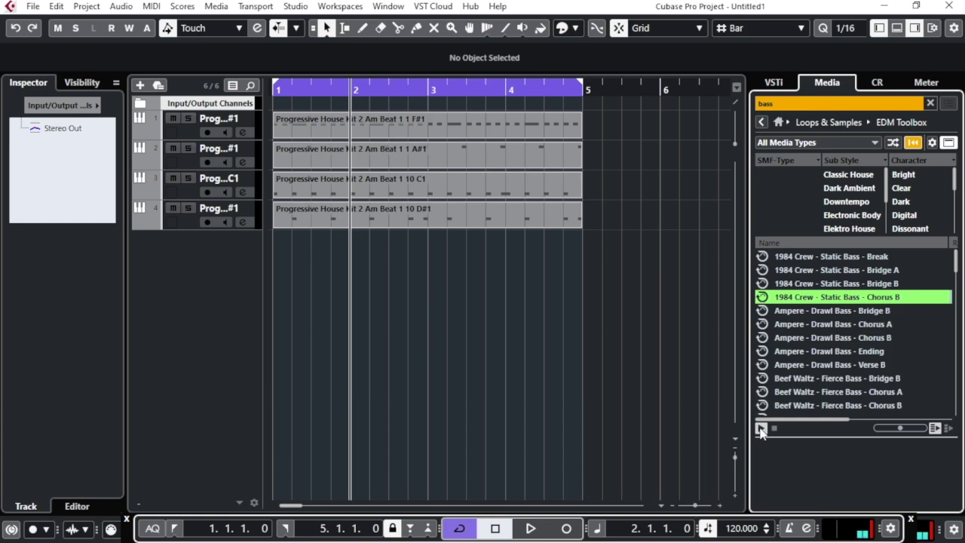
{"action": "left_click", "coordinate": [798, 314]}
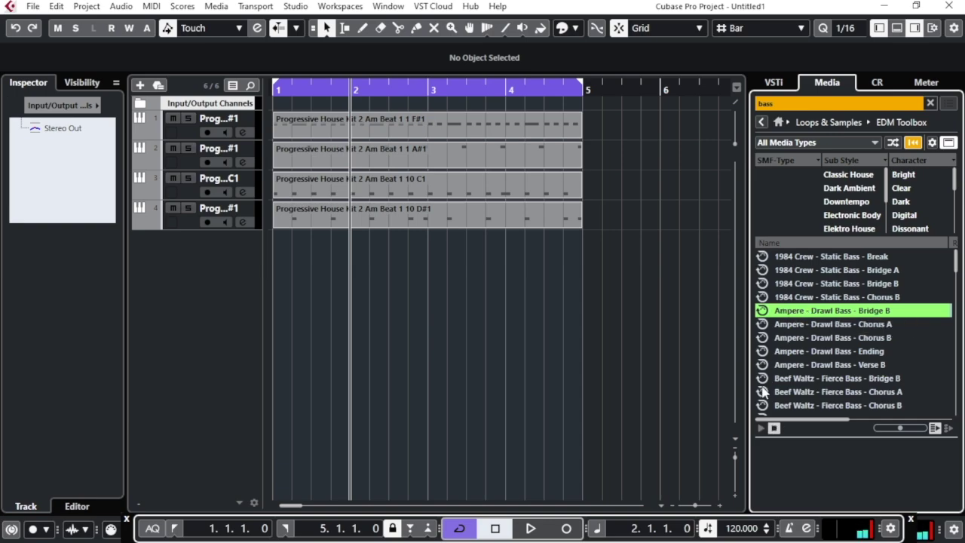
{"action": "left_click", "coordinate": [762, 433]}
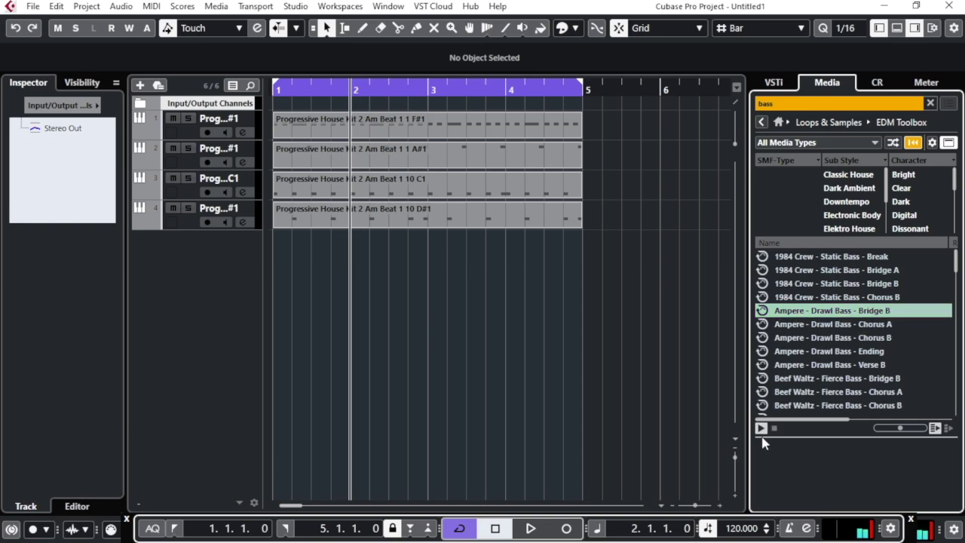
{"action": "left_click", "coordinate": [792, 338]}
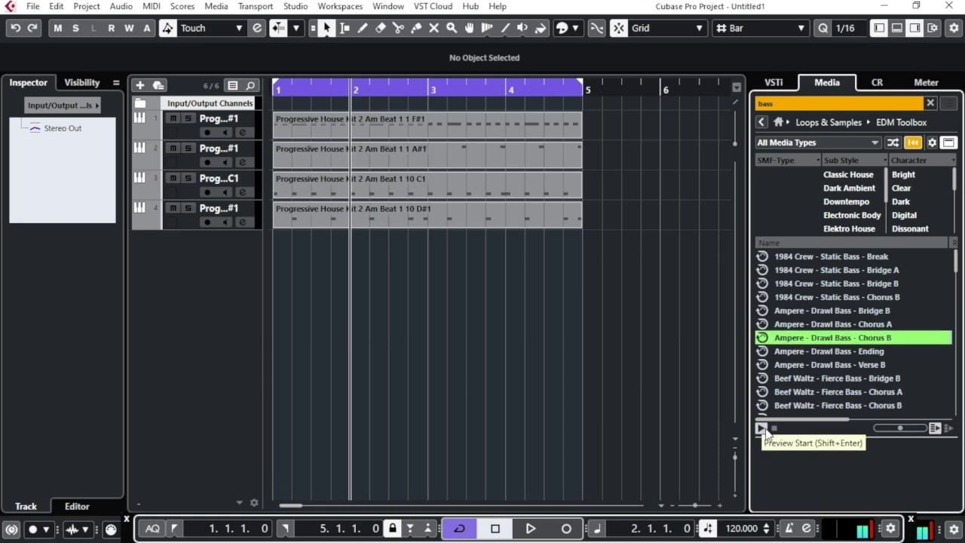
{"action": "left_click", "coordinate": [788, 365]}
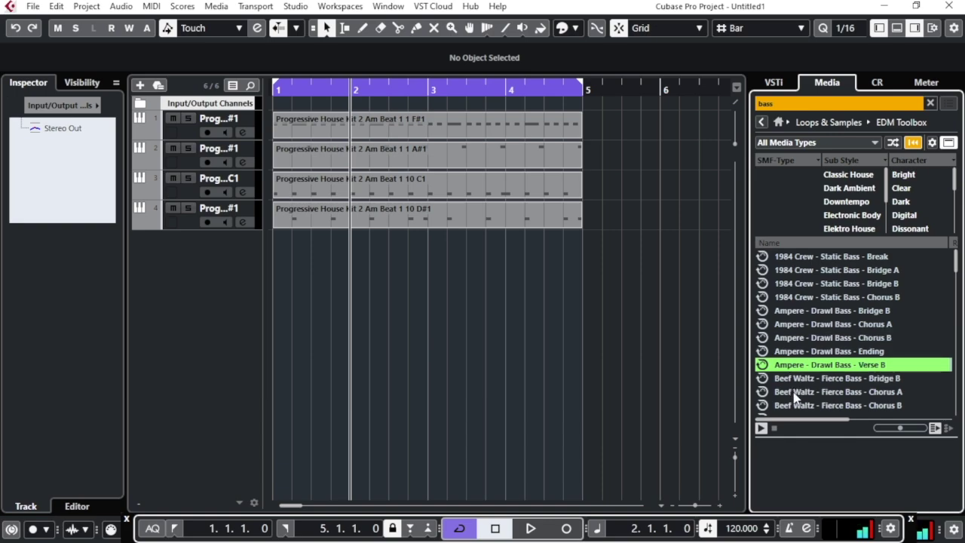
{"action": "left_click", "coordinate": [795, 393]}
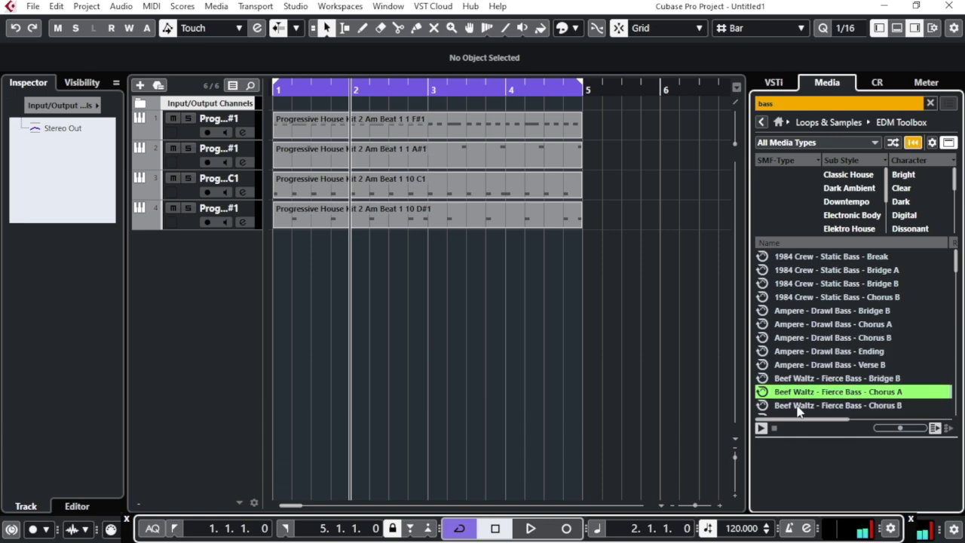
- Filter the bass loops to the Classic House sub style and preview Gentle Attack - Saw Hit - Chorus A
{"action": "left_click", "coordinate": [837, 176]}
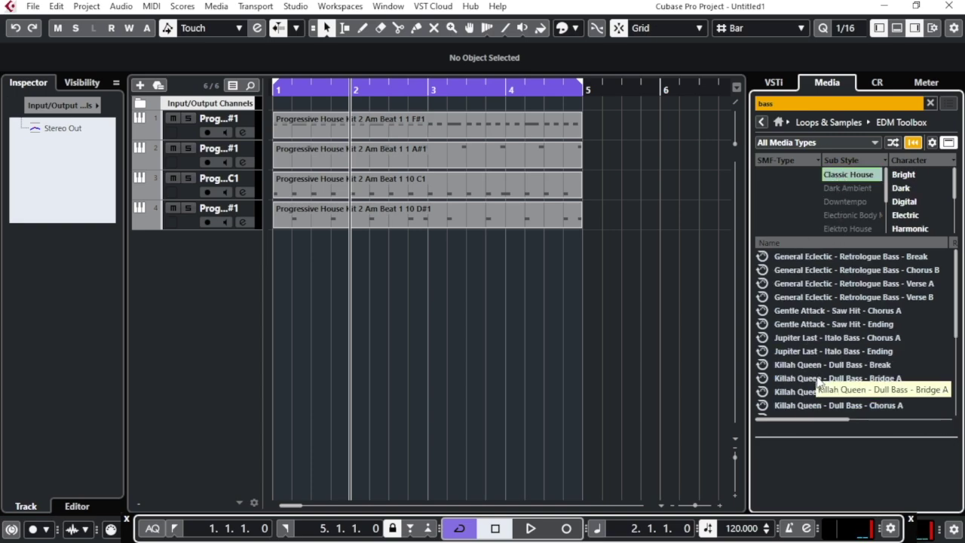
{"action": "left_click", "coordinate": [797, 315]}
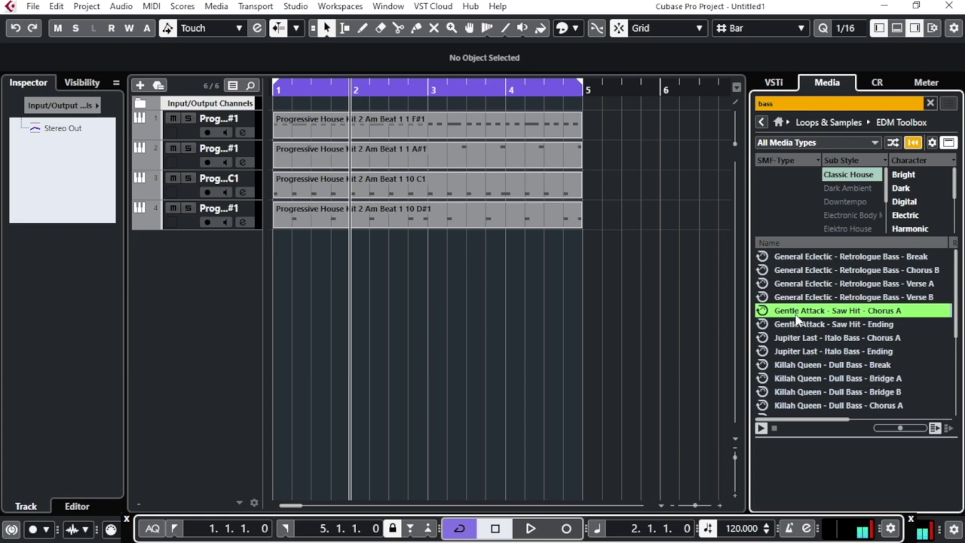
{"action": "left_click", "coordinate": [760, 428]}
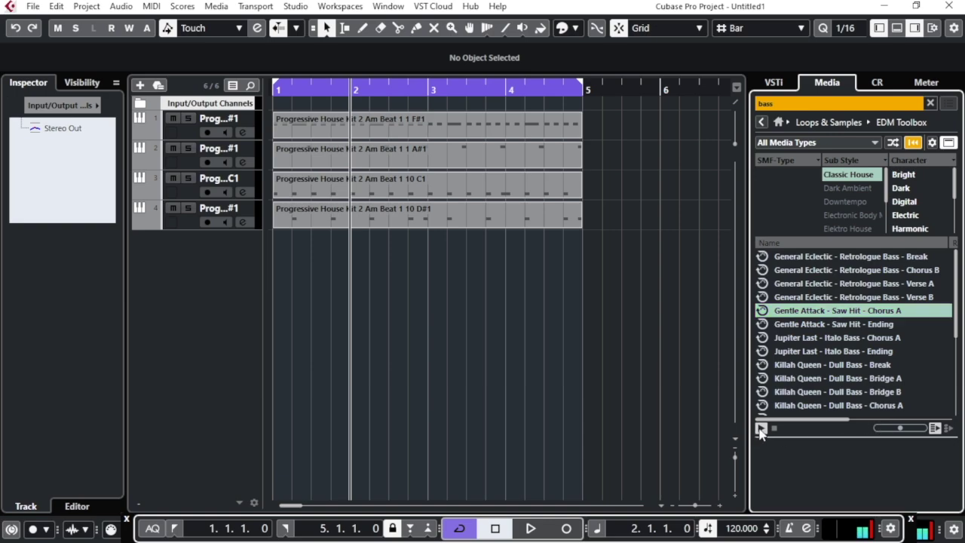
- Add the Killah Queen - Dull Bass - Bridge B loop on a new track at bar 1 and duplicate it to bar 3
{"action": "left_click", "coordinate": [807, 393]}
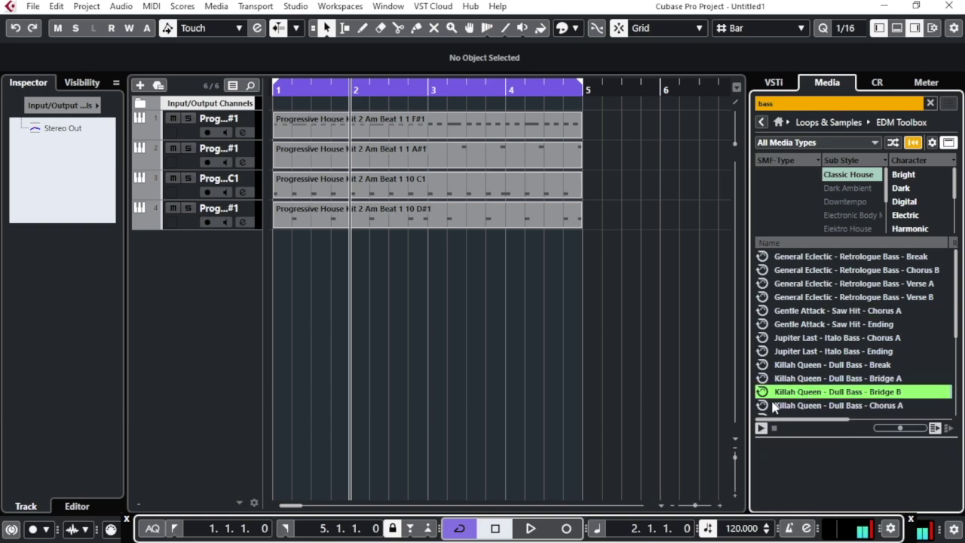
{"action": "left_click_drag", "start_coordinate": [805, 400], "coordinate": [236, 241]}
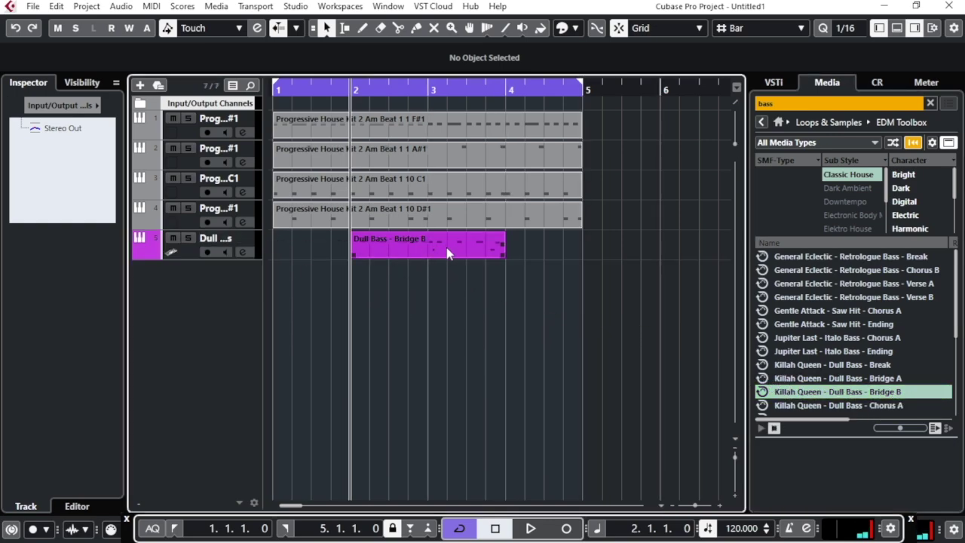
{"action": "left_click_drag", "start_coordinate": [469, 245], "coordinate": [386, 246]}
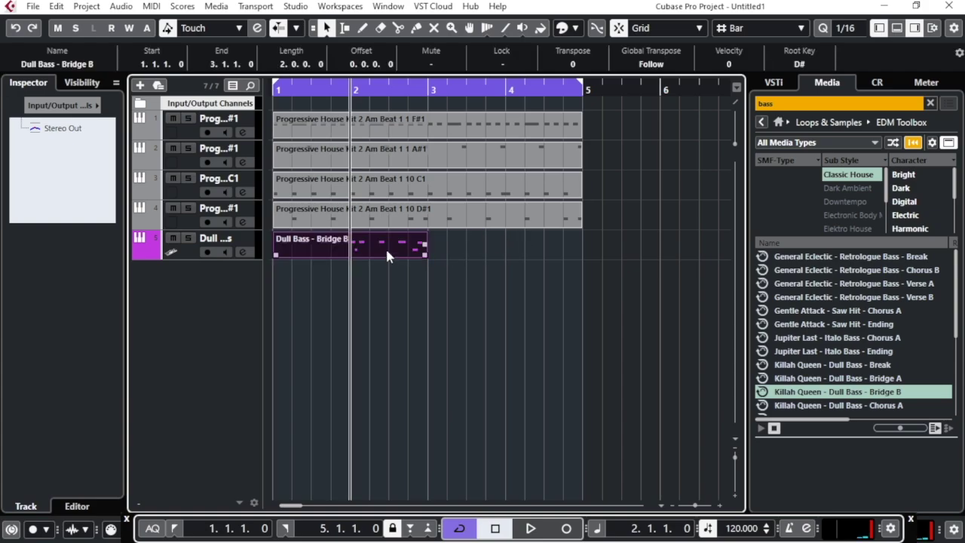
{"action": "left_click", "coordinate": [364, 125]}
{"action": "key", "text": "ctrl+d"}
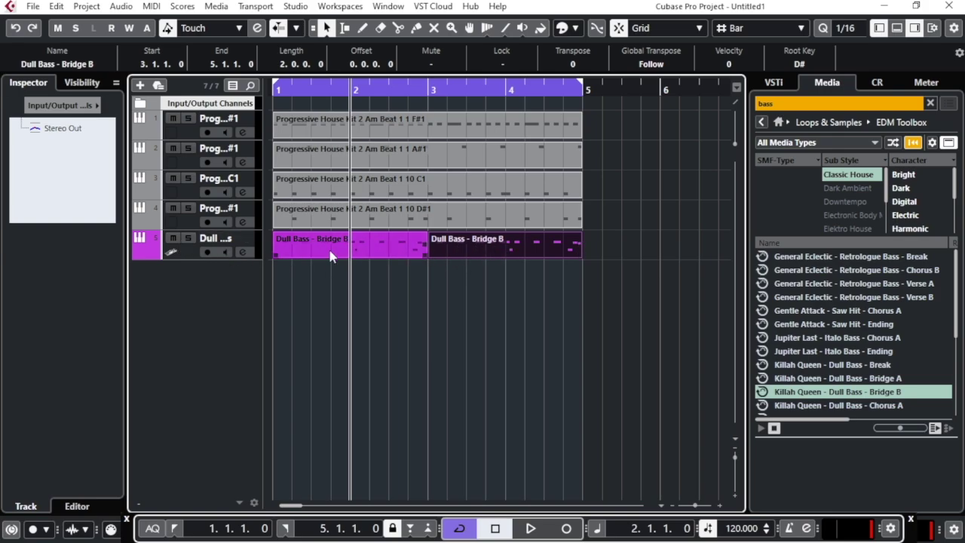
- Audition the Dull Bass track soloed and in the full mix with the drum tracks, and select its first event
{"action": "left_click", "coordinate": [188, 239]}
{"action": "key", "text": "space"}
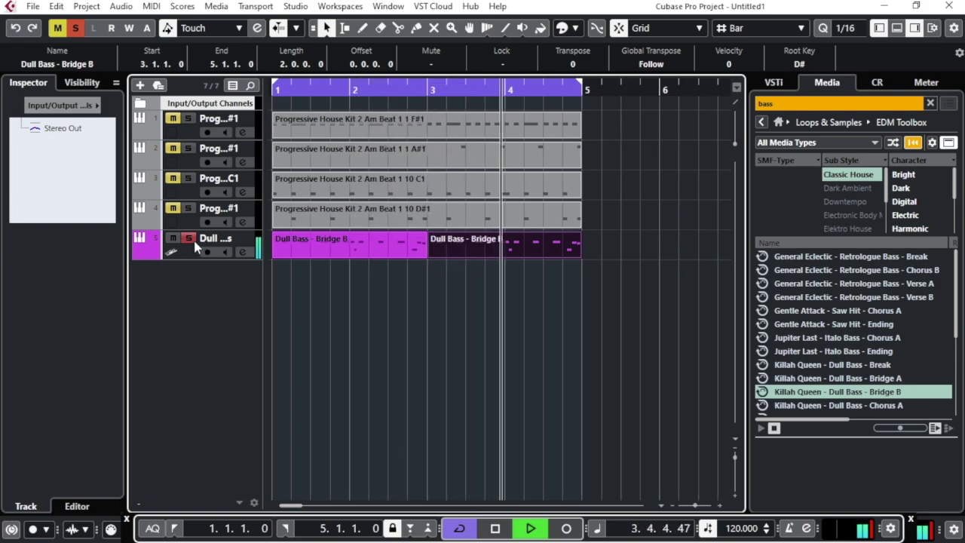
{"action": "key", "text": "space"}
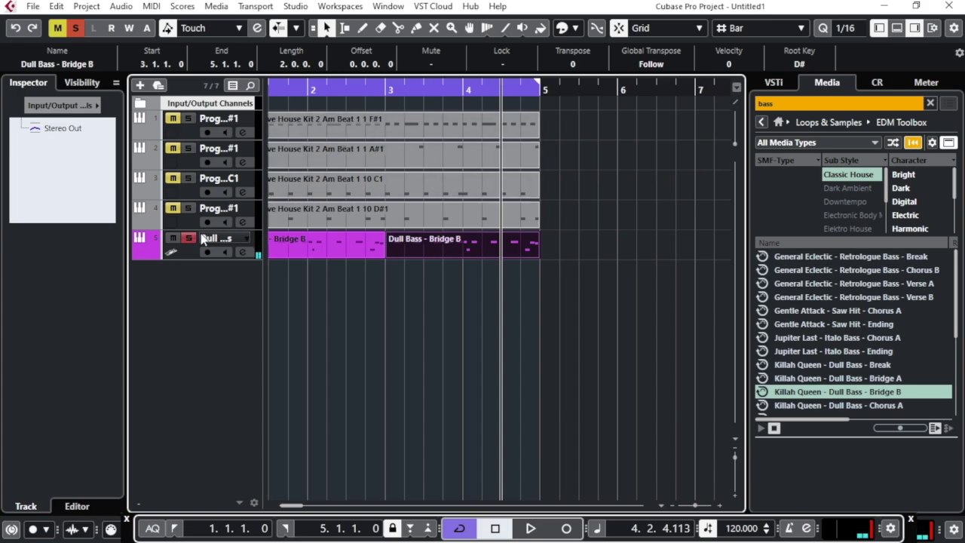
{"action": "left_click", "coordinate": [189, 239]}
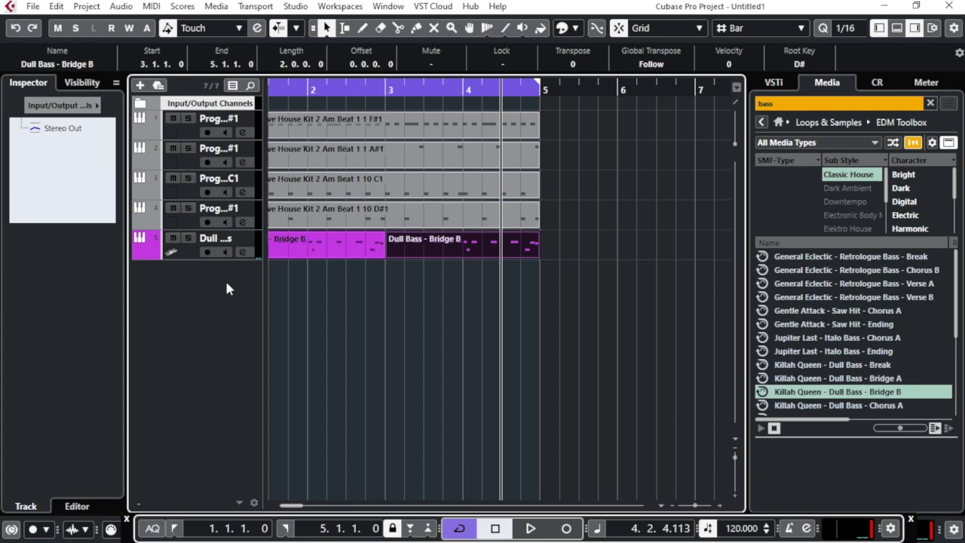
{"action": "key", "text": "space"}
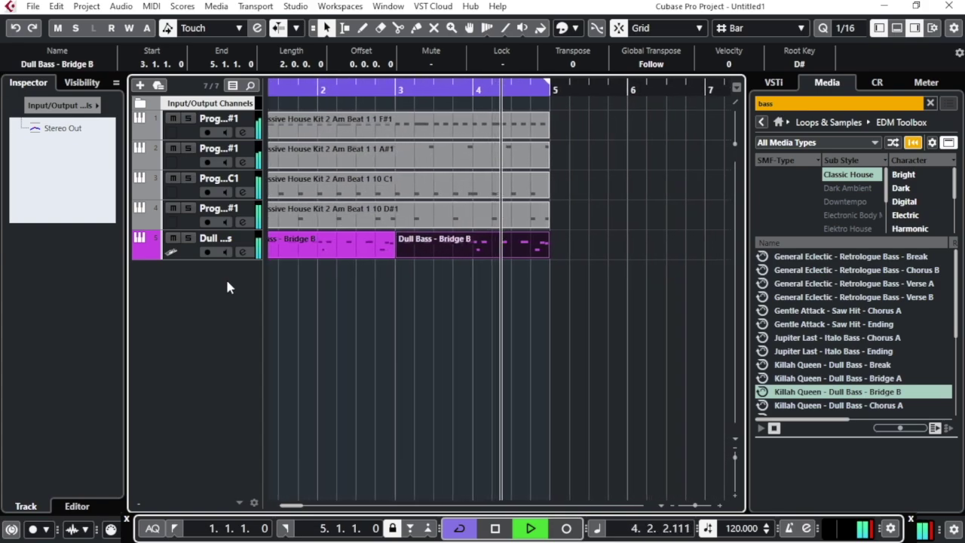
{"action": "key", "text": "space"}
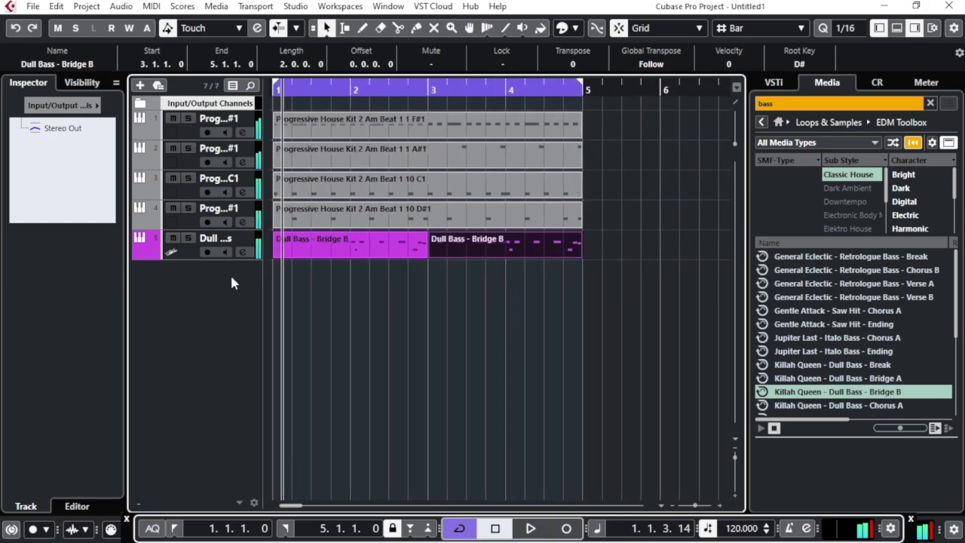
{"action": "left_click", "coordinate": [313, 248]}
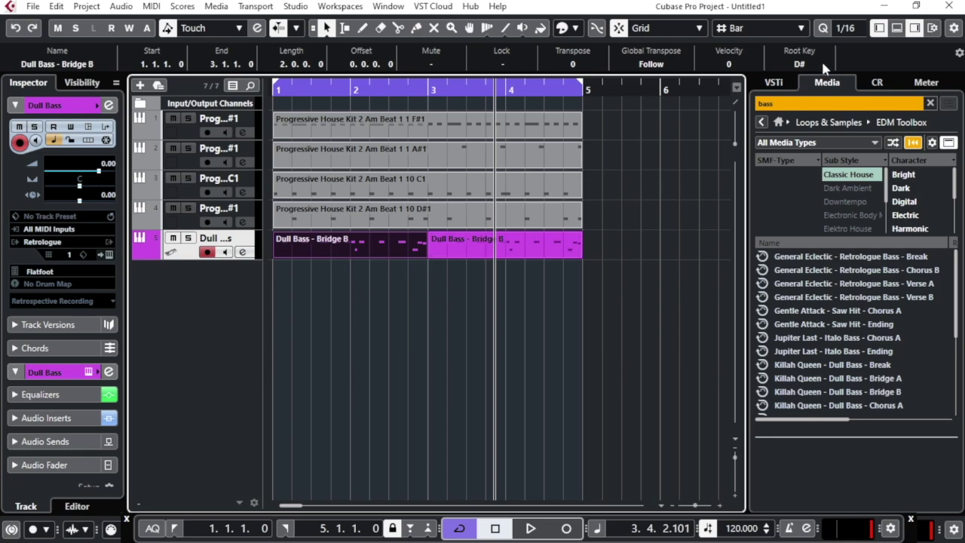
- Search the EDM Toolbox library for "lead" and preview the General Eclectic - Bent Lead - Verse B loop
{"action": "left_click", "coordinate": [785, 103]}
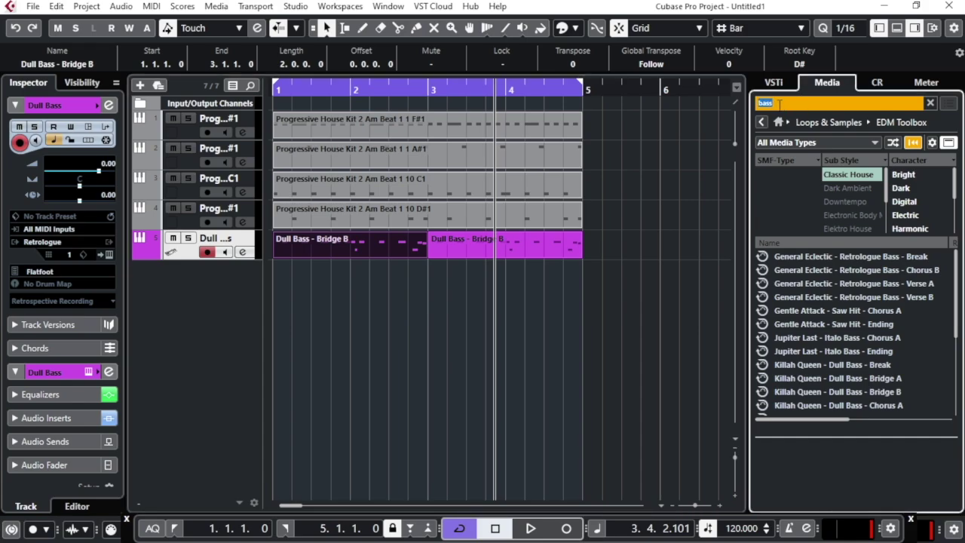
{"action": "type", "text": "lead"}
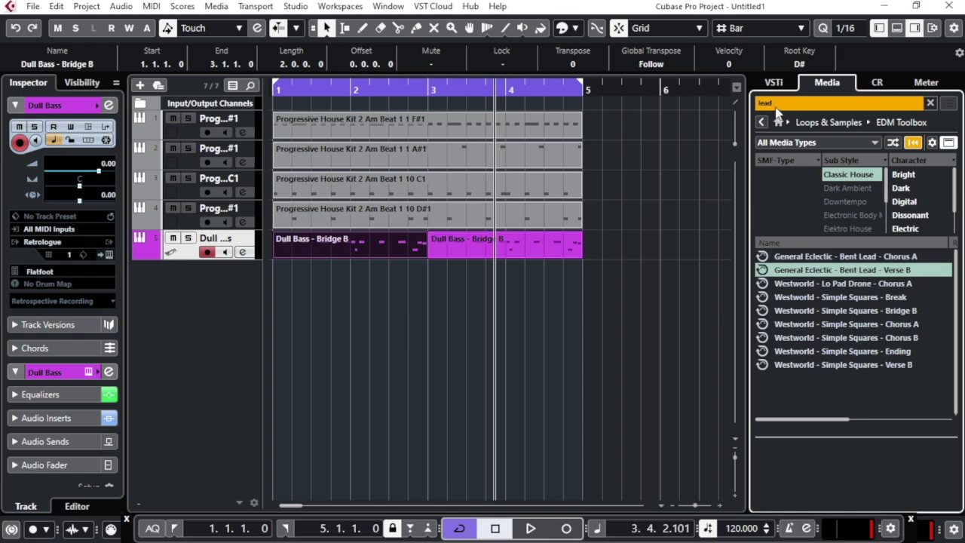
{"action": "left_click", "coordinate": [785, 275]}
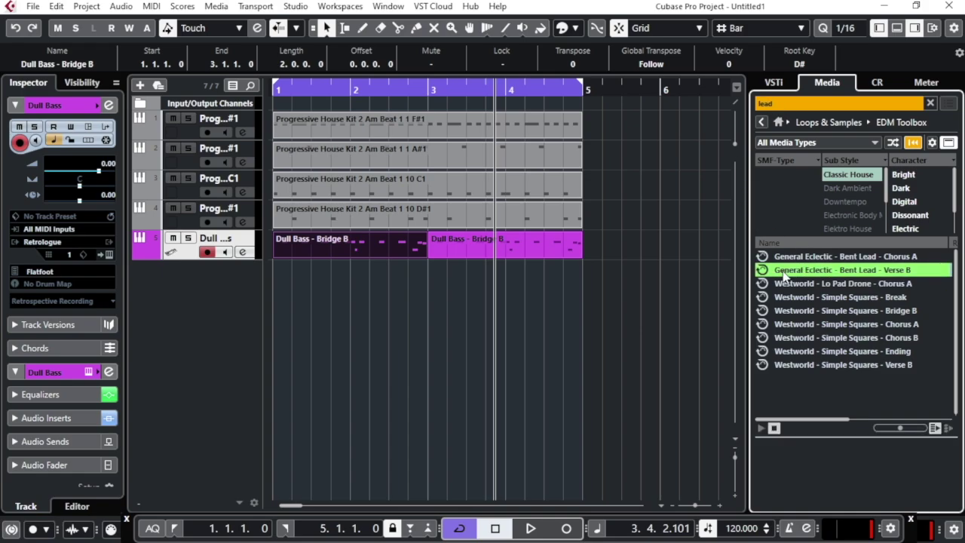
{"action": "left_click", "coordinate": [761, 428]}
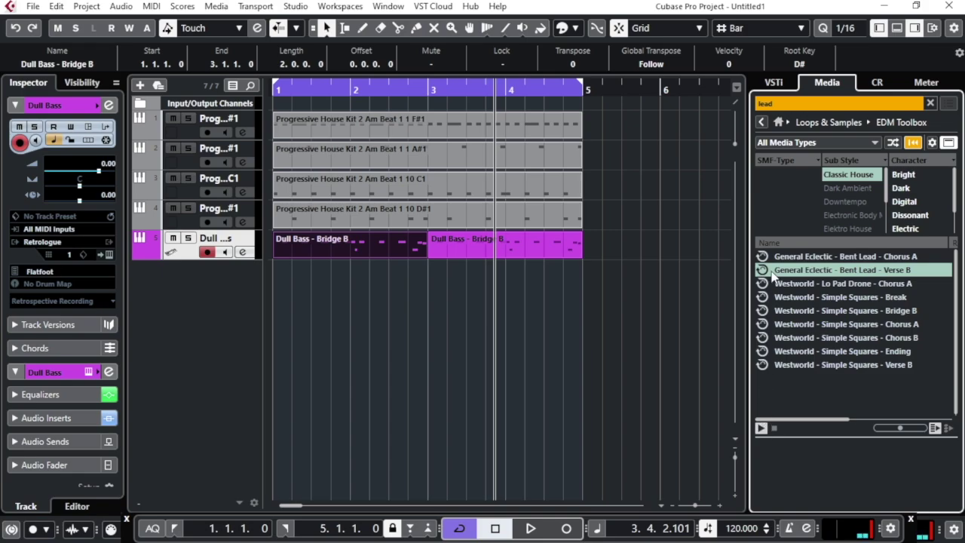
- Add the General Eclectic - Bent Lead - Verse B loop on a new track at bar 1 and duplicate it to bar 3
{"action": "left_click_drag", "start_coordinate": [783, 273], "coordinate": [223, 266]}
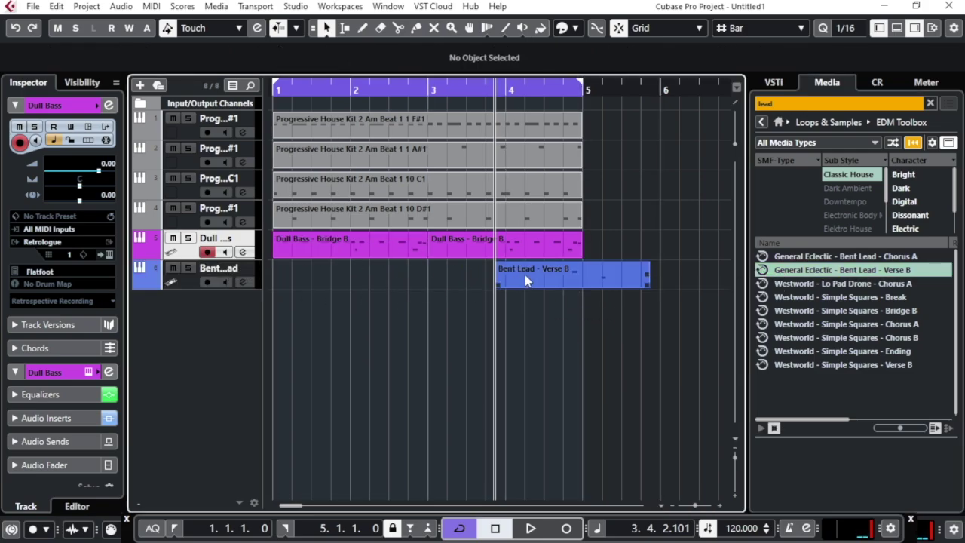
{"action": "left_click", "coordinate": [536, 276]}
{"action": "left_click", "coordinate": [483, 255]}
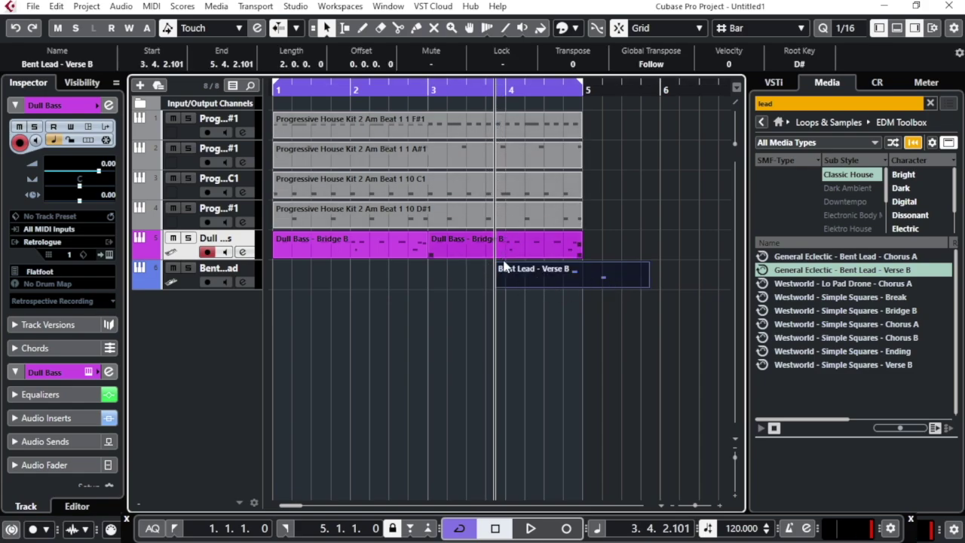
{"action": "left_click_drag", "start_coordinate": [538, 274], "coordinate": [266, 284]}
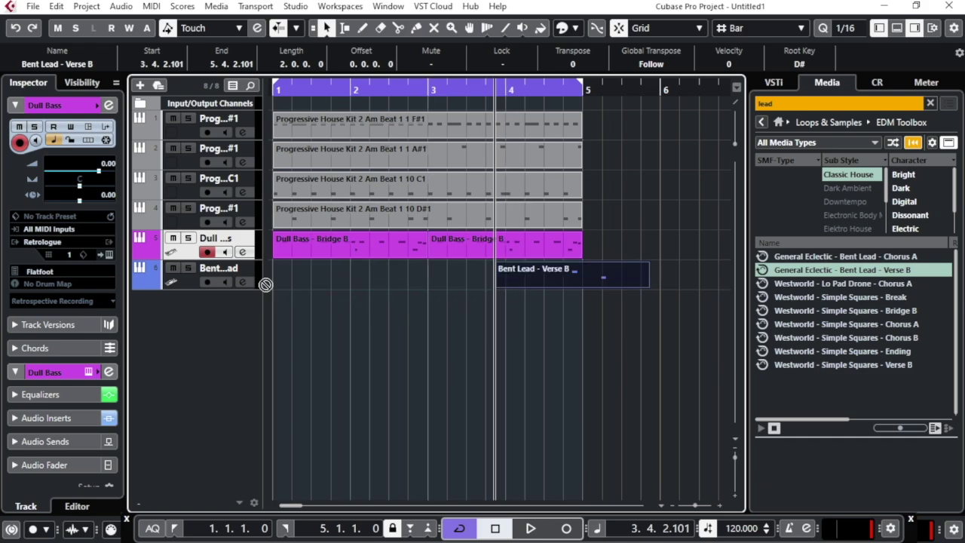
{"action": "left_click_drag", "start_coordinate": [550, 275], "coordinate": [337, 281]}
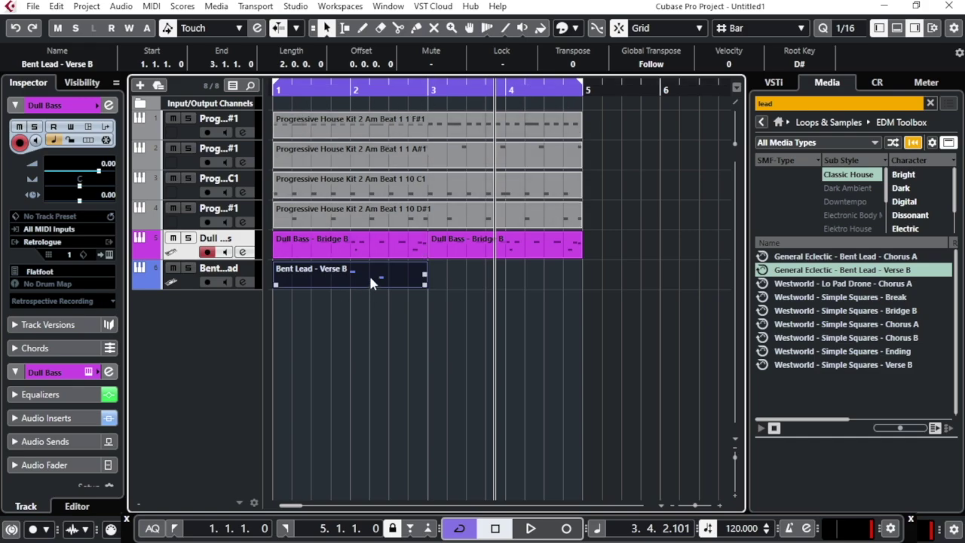
{"action": "key", "text": "ctrl+d"}
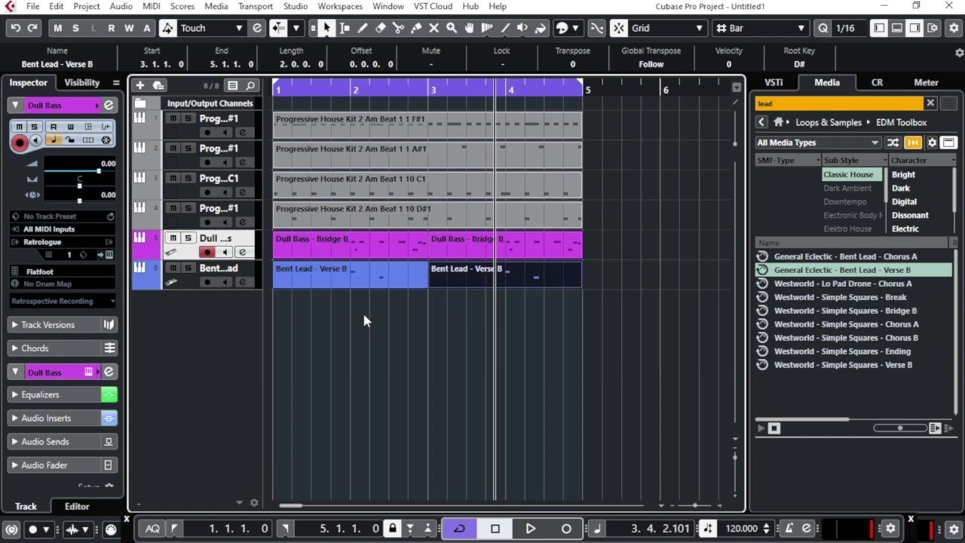
- Audition the Bent Lead track soloed and together with the drum and bass tracks
{"action": "left_click", "coordinate": [189, 269]}
{"action": "key", "text": "space"}
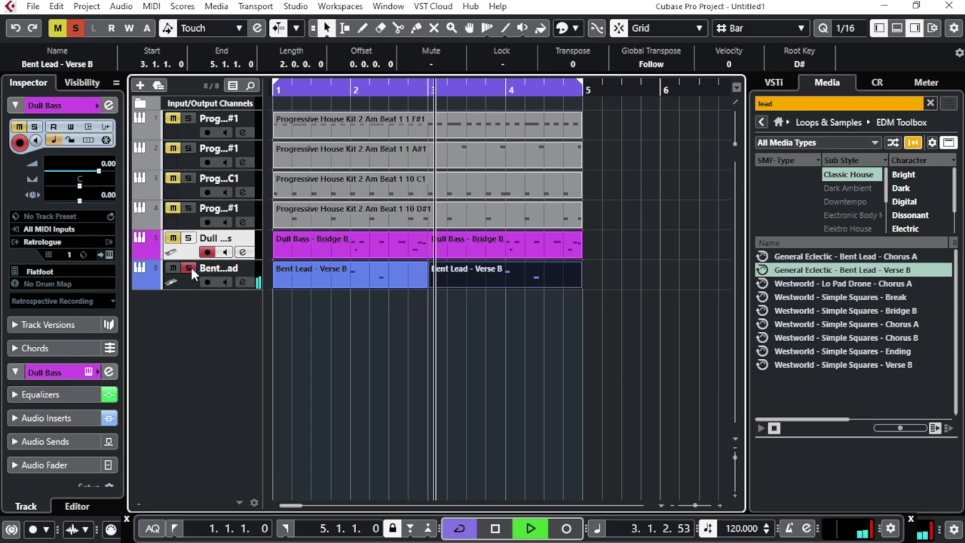
{"action": "left_click", "coordinate": [190, 267]}
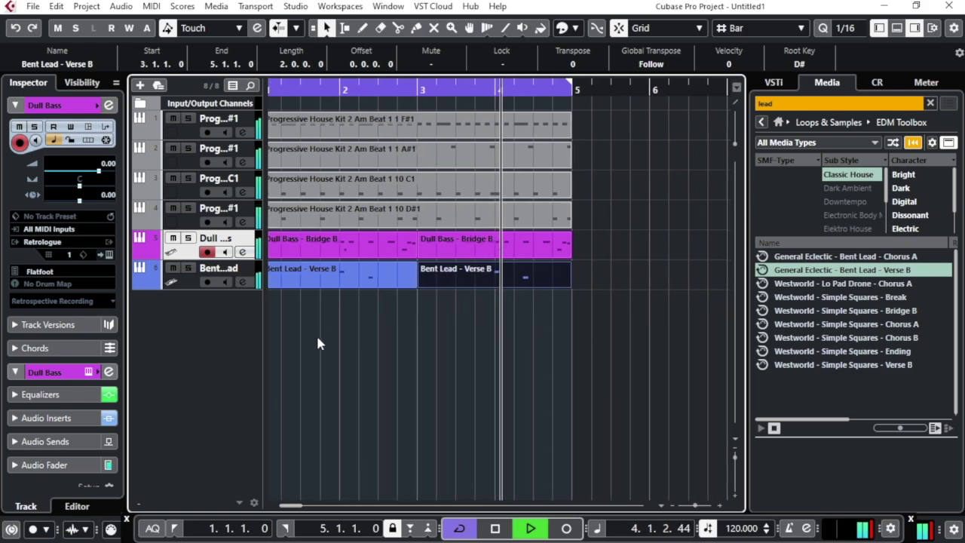
{"action": "key", "text": "space"}
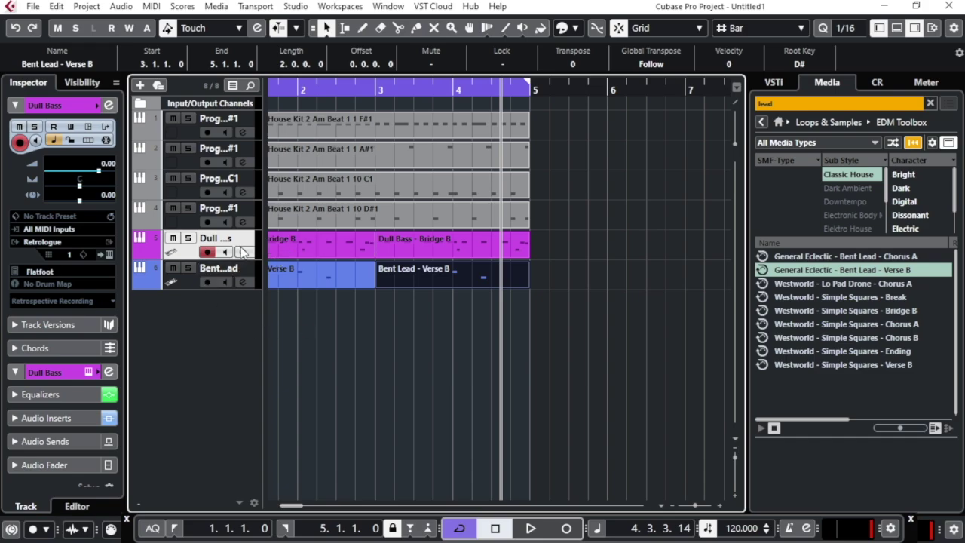
- View the Bent Lead track's Retrologue instrument, play a few test notes on its keyboard and close it
{"action": "left_click", "coordinate": [186, 278]}
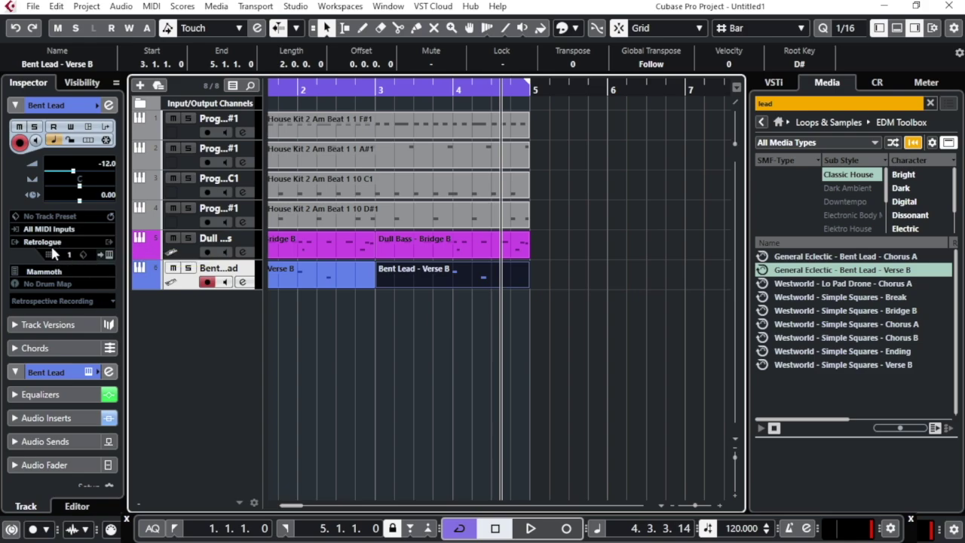
{"action": "left_click", "coordinate": [109, 255]}
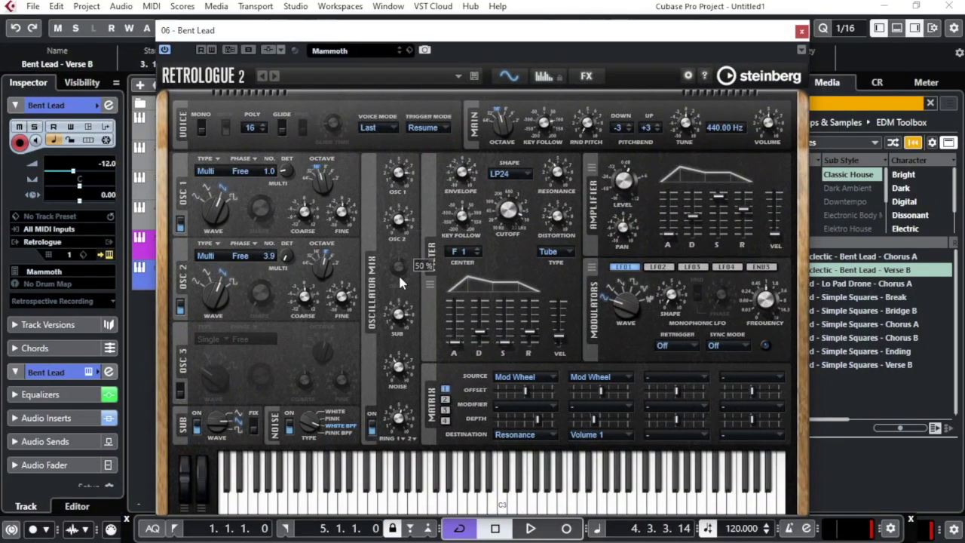
{"action": "left_click", "coordinate": [422, 501]}
{"action": "left_click", "coordinate": [444, 502]}
{"action": "left_click", "coordinate": [586, 501]}
{"action": "left_click", "coordinate": [805, 32]}
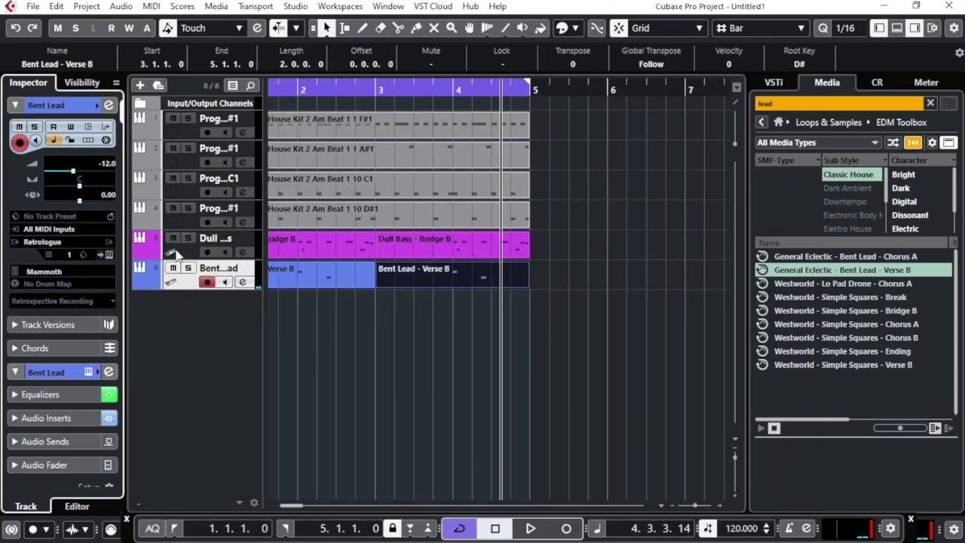
- View the Dull Bass track's Retrologue instrument, play two low test notes on its keyboard and close it
{"action": "left_click", "coordinate": [186, 252]}
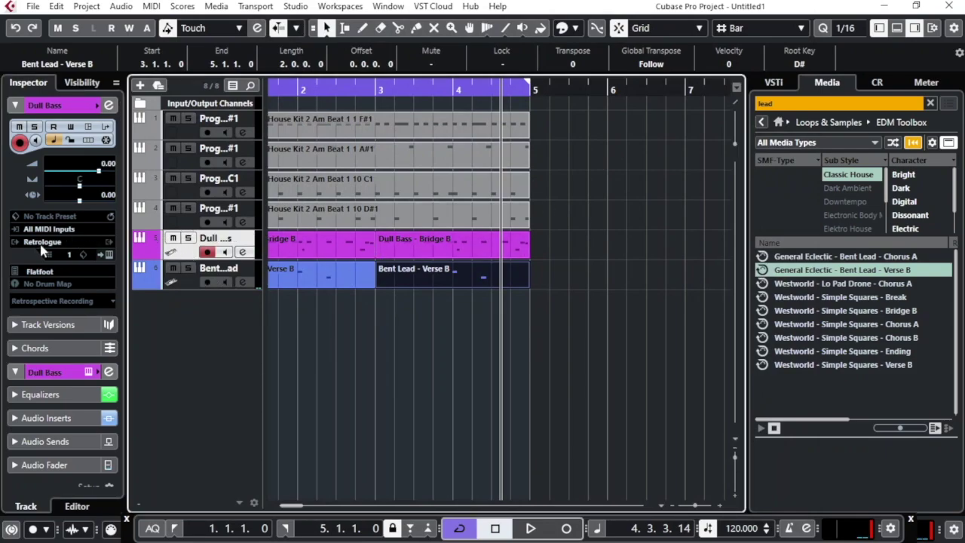
{"action": "left_click", "coordinate": [103, 258]}
{"action": "left_click", "coordinate": [381, 502]}
{"action": "left_click", "coordinate": [312, 507]}
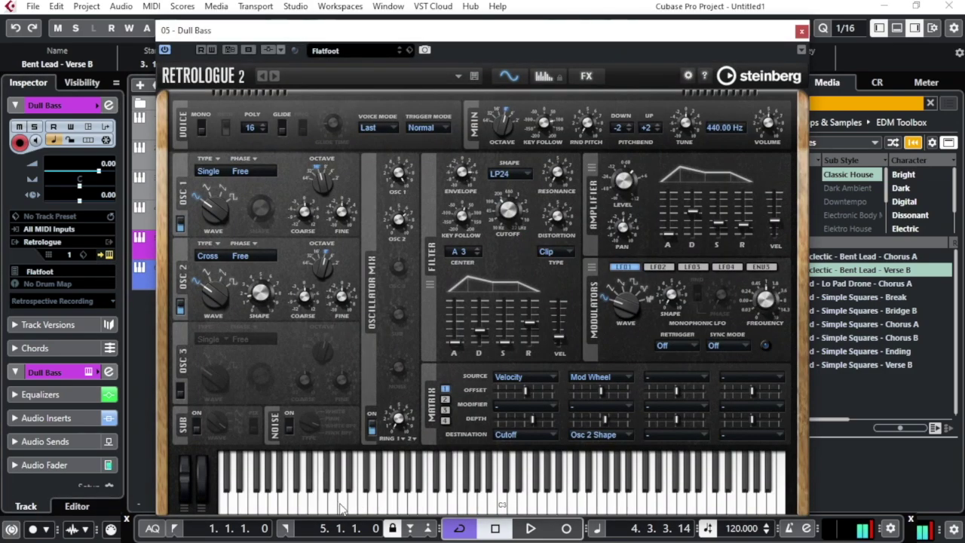
{"action": "left_click", "coordinate": [801, 31]}
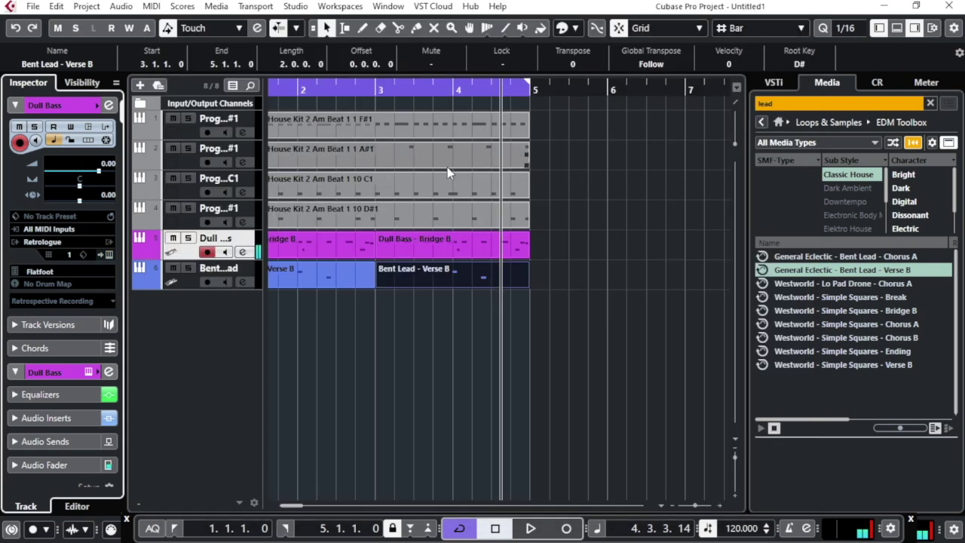
- View the Groove Agent SE instrument behind the fourth drum track and close it
{"action": "left_click", "coordinate": [181, 223]}
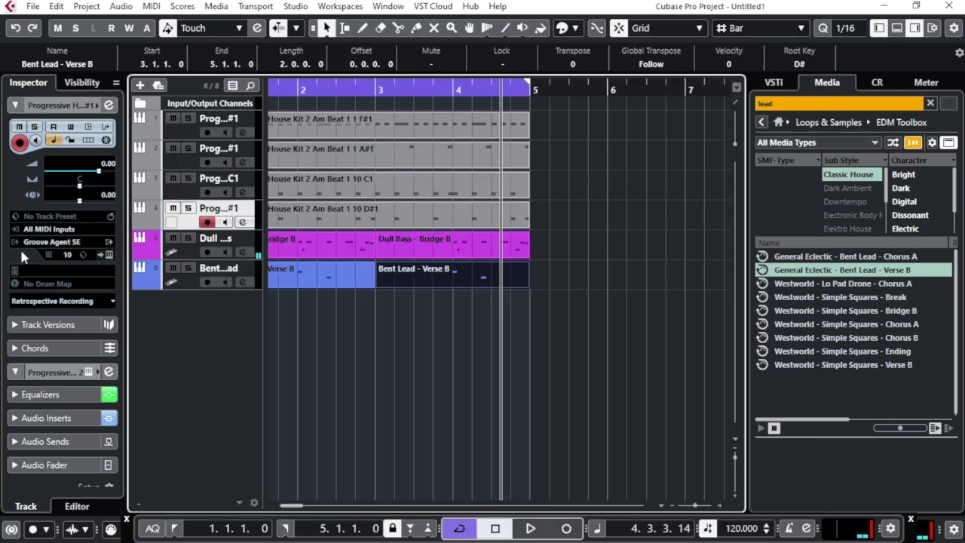
{"action": "left_click", "coordinate": [107, 257]}
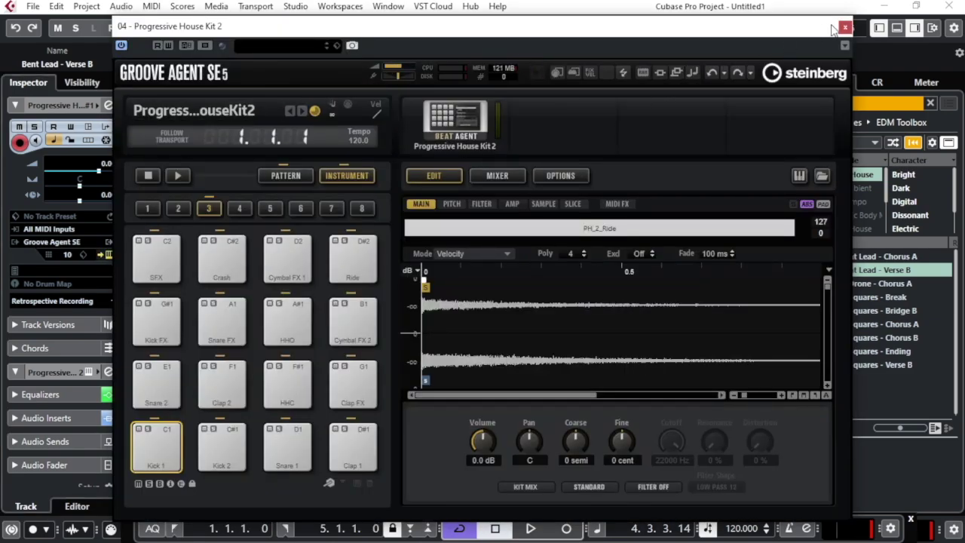
{"action": "left_click", "coordinate": [845, 28]}
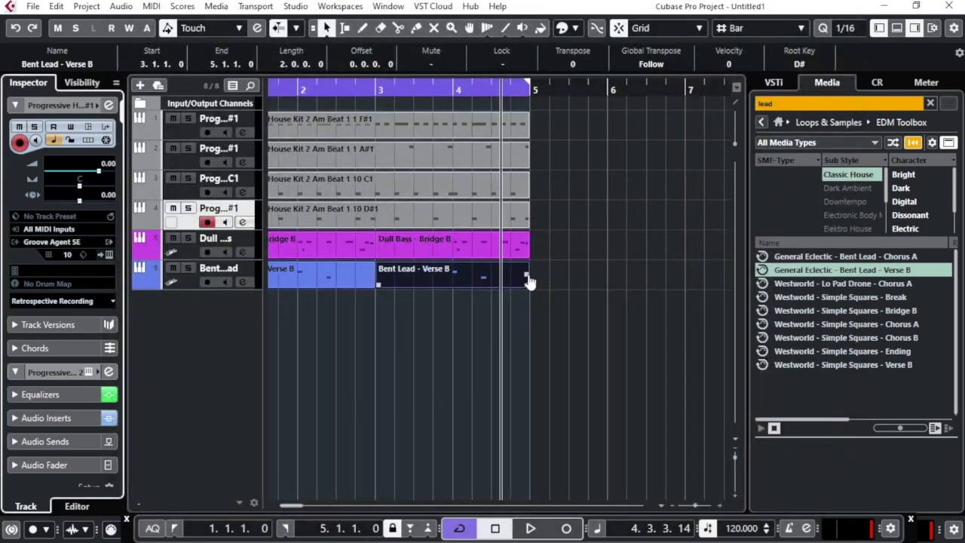